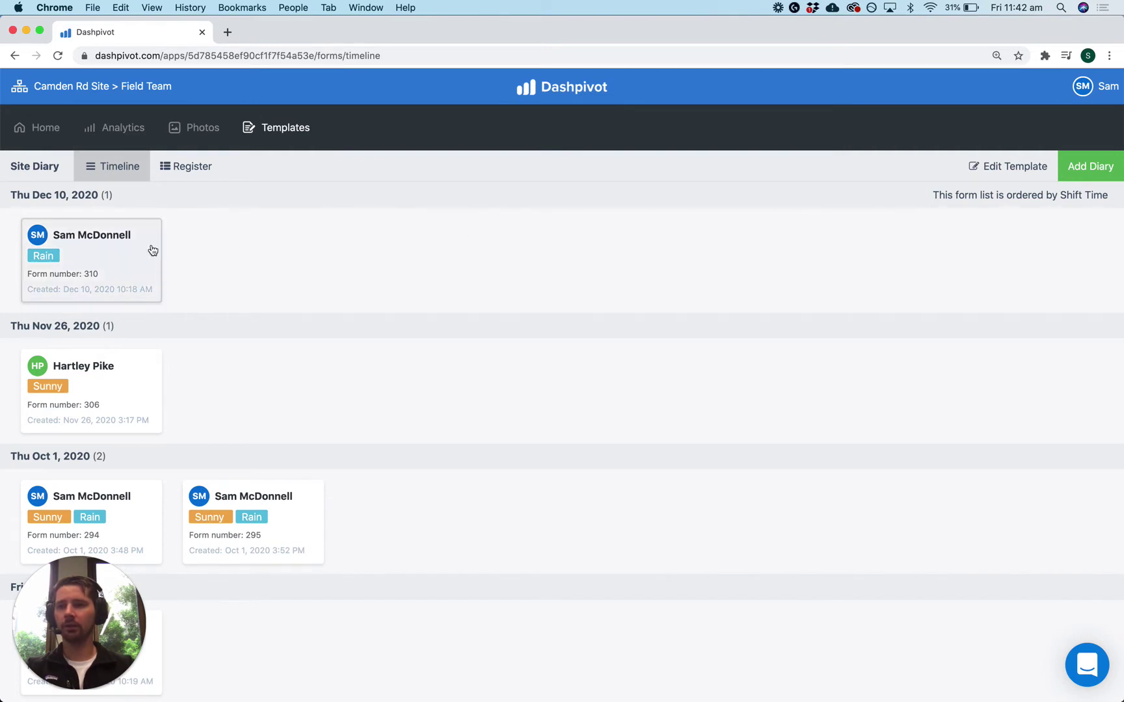
Step: Open Site Diary form 310 from the timeline, save its changes and export it as a PDF
left_click(127, 251)
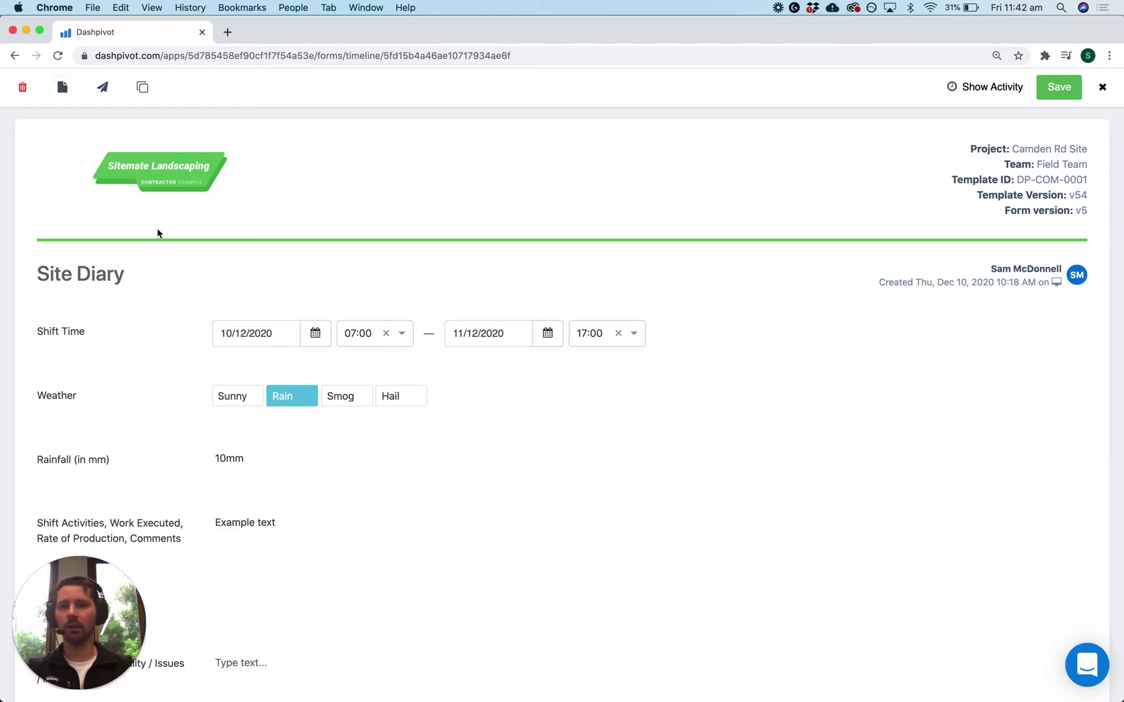
left_click(63, 93)
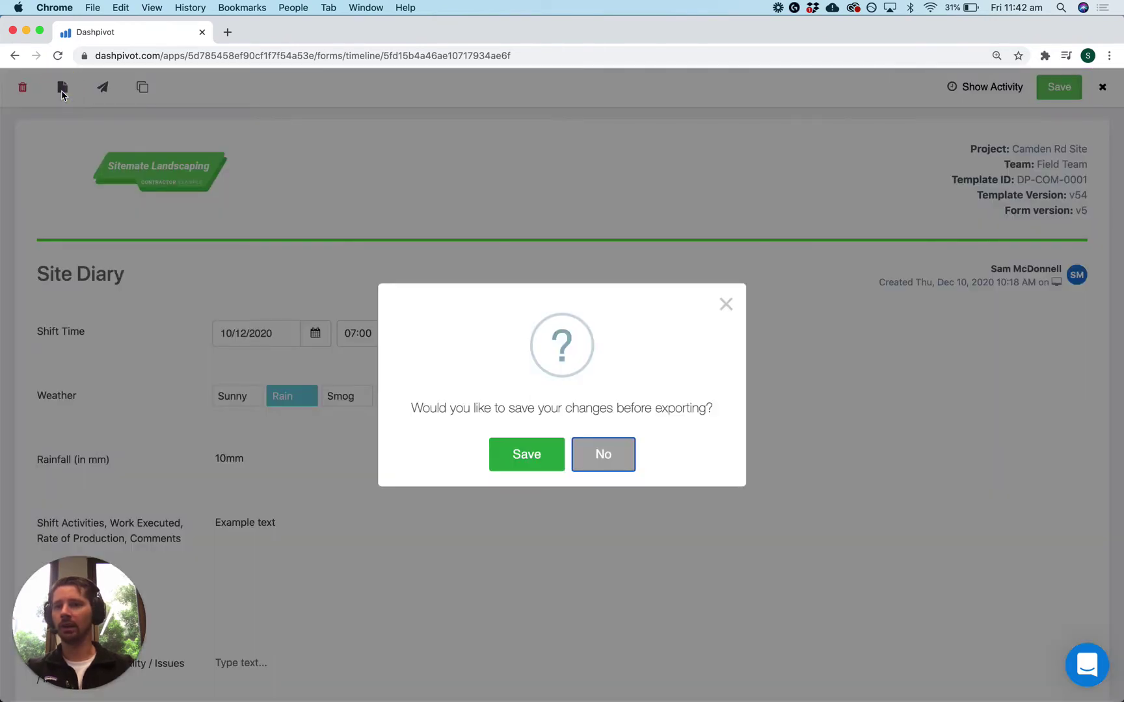
left_click(526, 454)
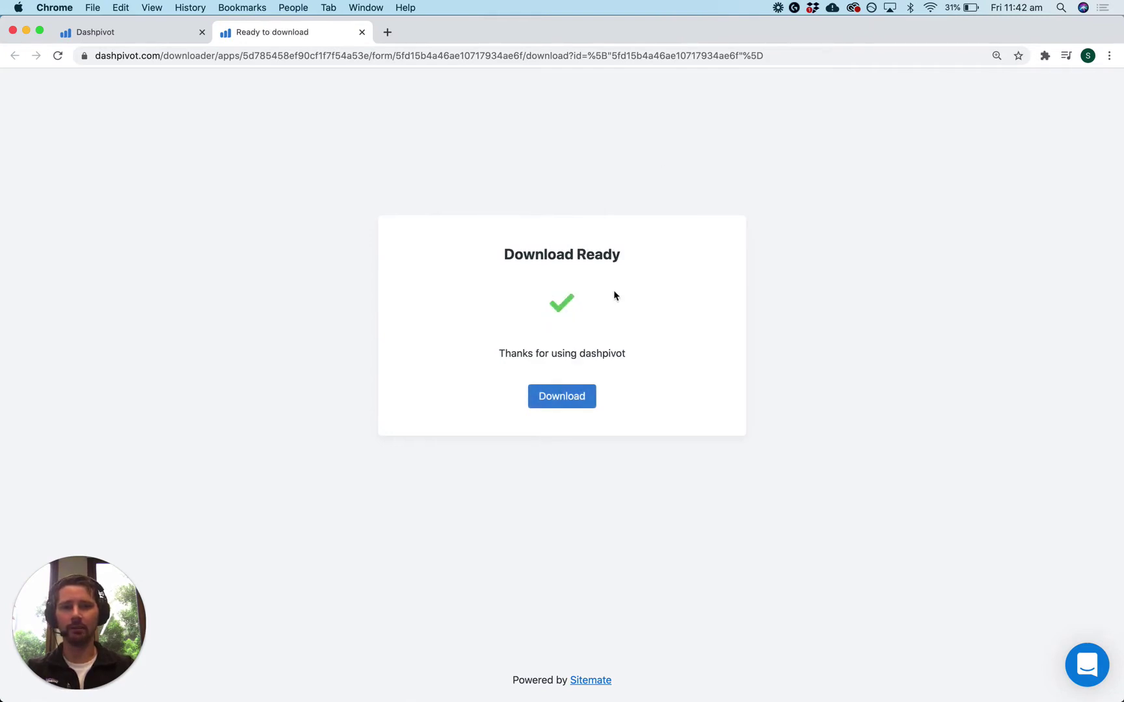
Step: Download the form 310 PDF, open it in Chrome and review all three pages
left_click(553, 406)
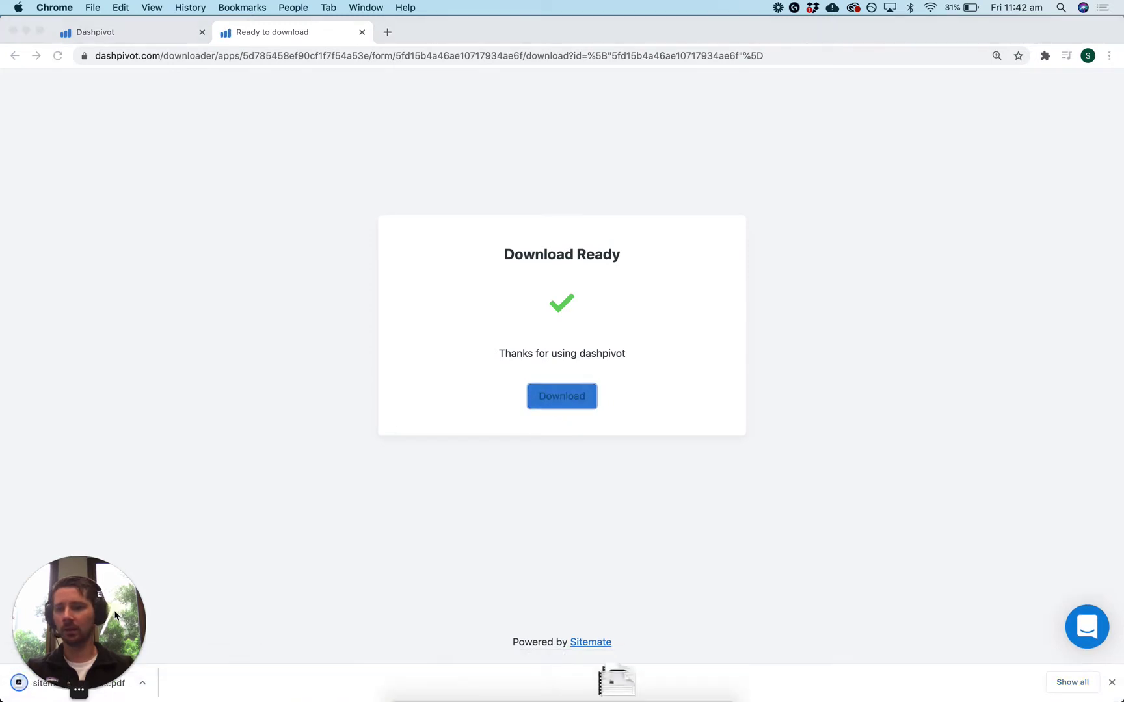
left_click(110, 690)
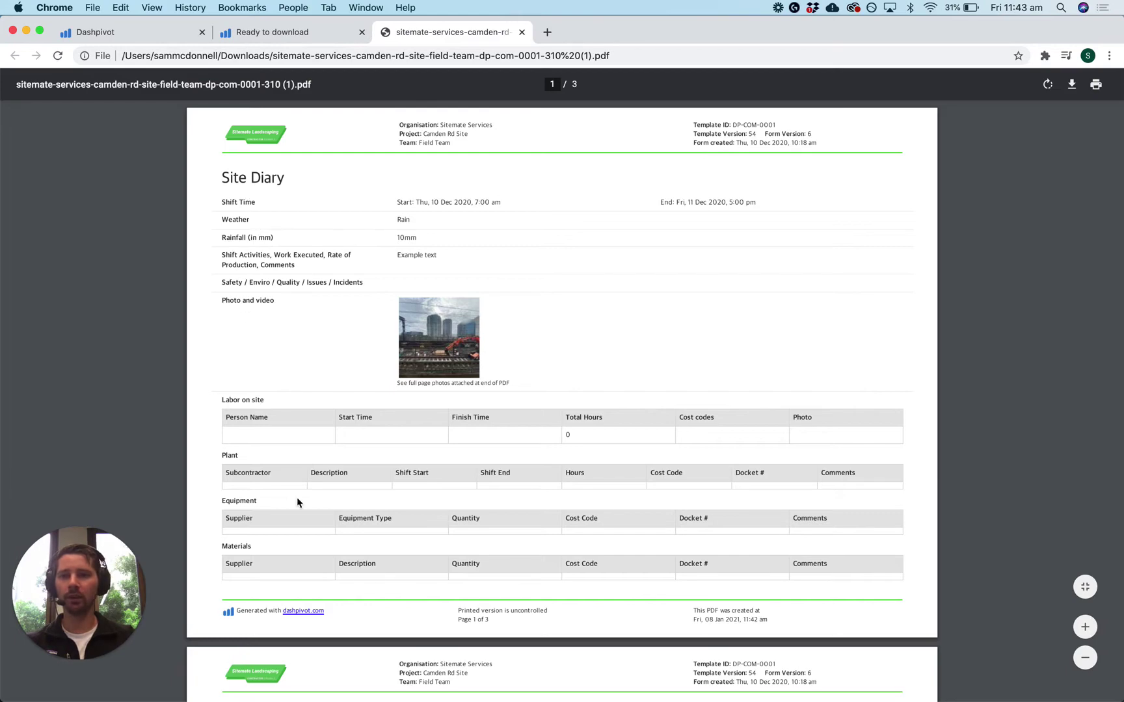
scroll(296, 497, "down", 1)
scroll(296, 499, "down", 8)
scroll(354, 305, "down", 10)
scroll(354, 305, "down", 9)
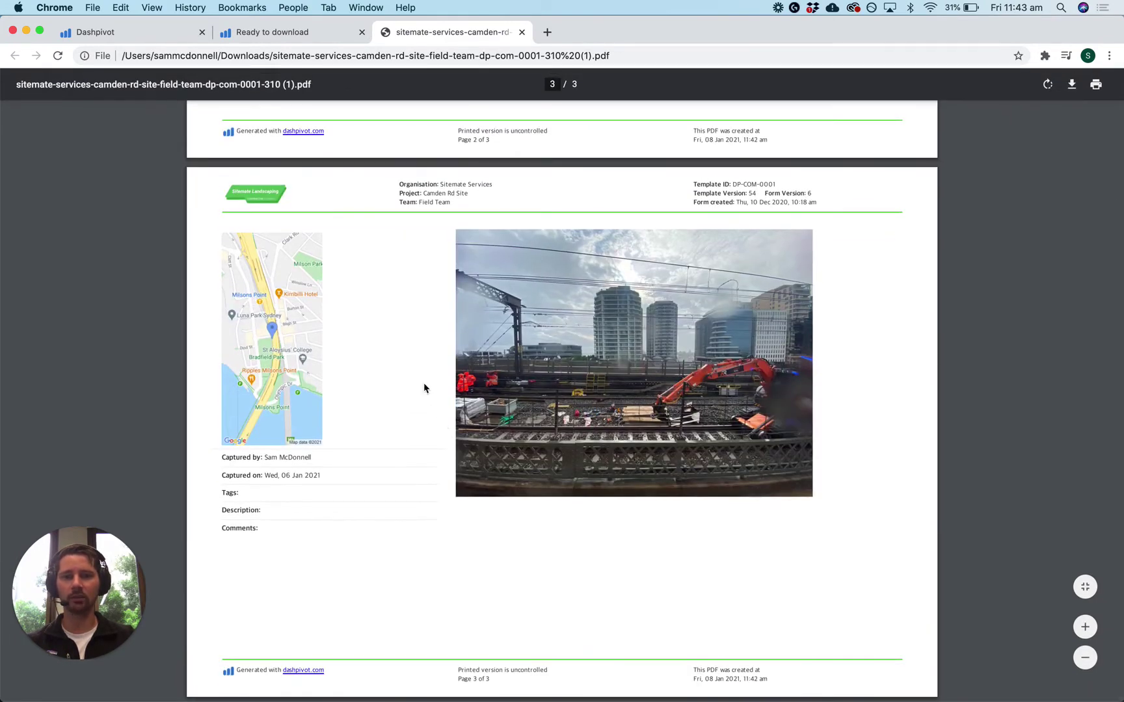
scroll(420, 370, "up", 1)
scroll(421, 371, "up", 3)
scroll(421, 371, "up", 4)
scroll(421, 370, "up", 20)
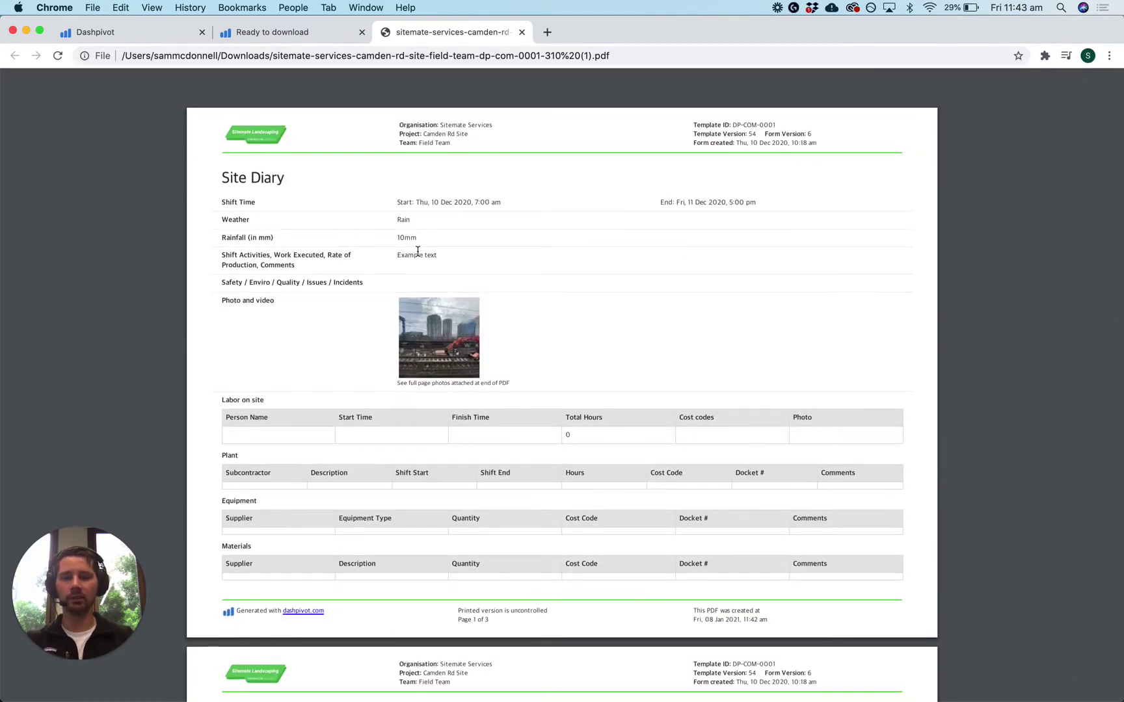
Step: Back in Dashpivot, close form 310 and show the Site Diary as a Register table
left_click(161, 41)
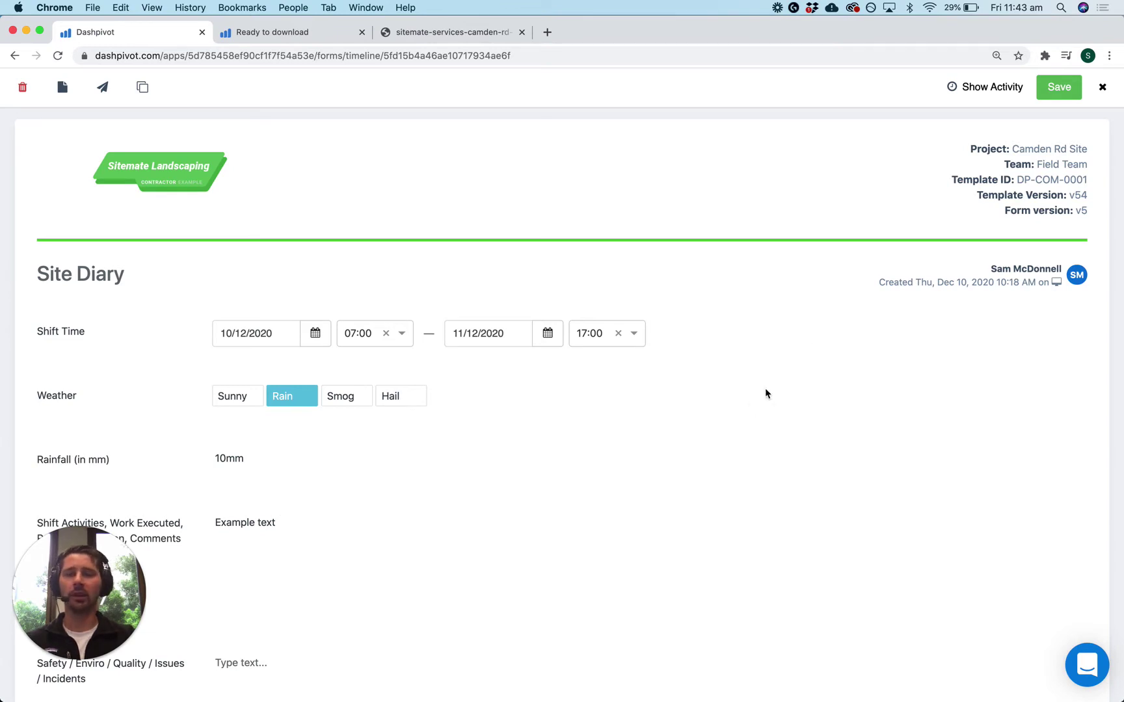
left_click(1100, 88)
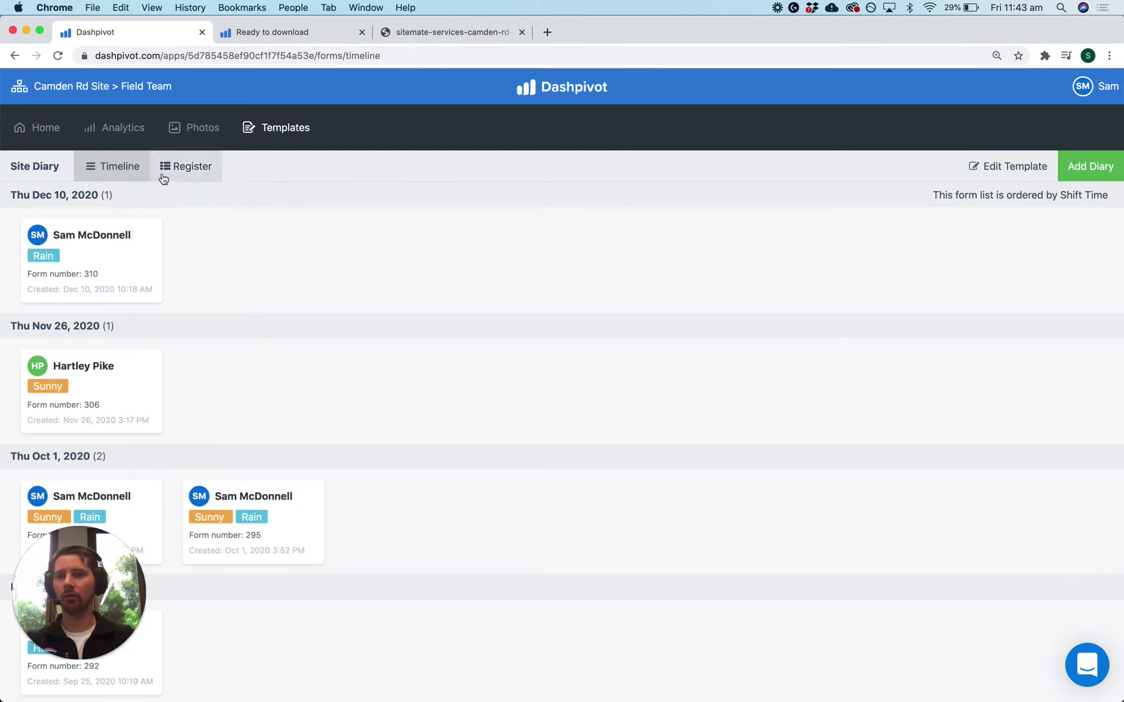
left_click(199, 174)
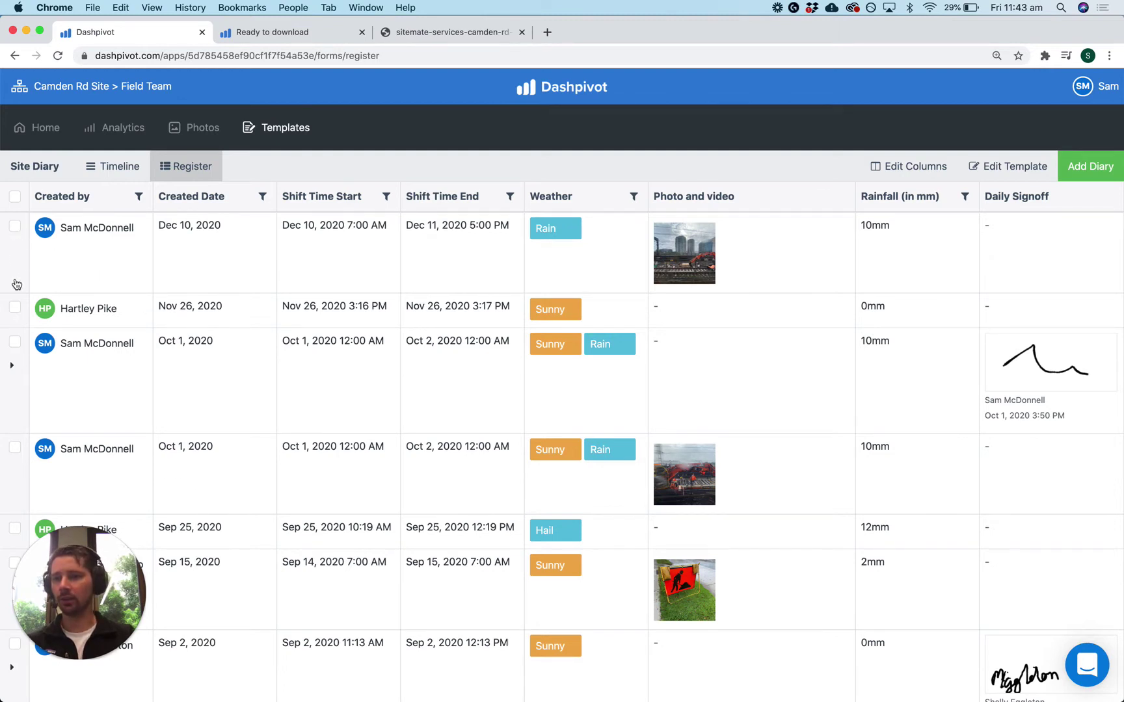
Step: Tick the Dec 10, Nov 26 and first Oct 1 register entries, after trying select-all
left_click(15, 227)
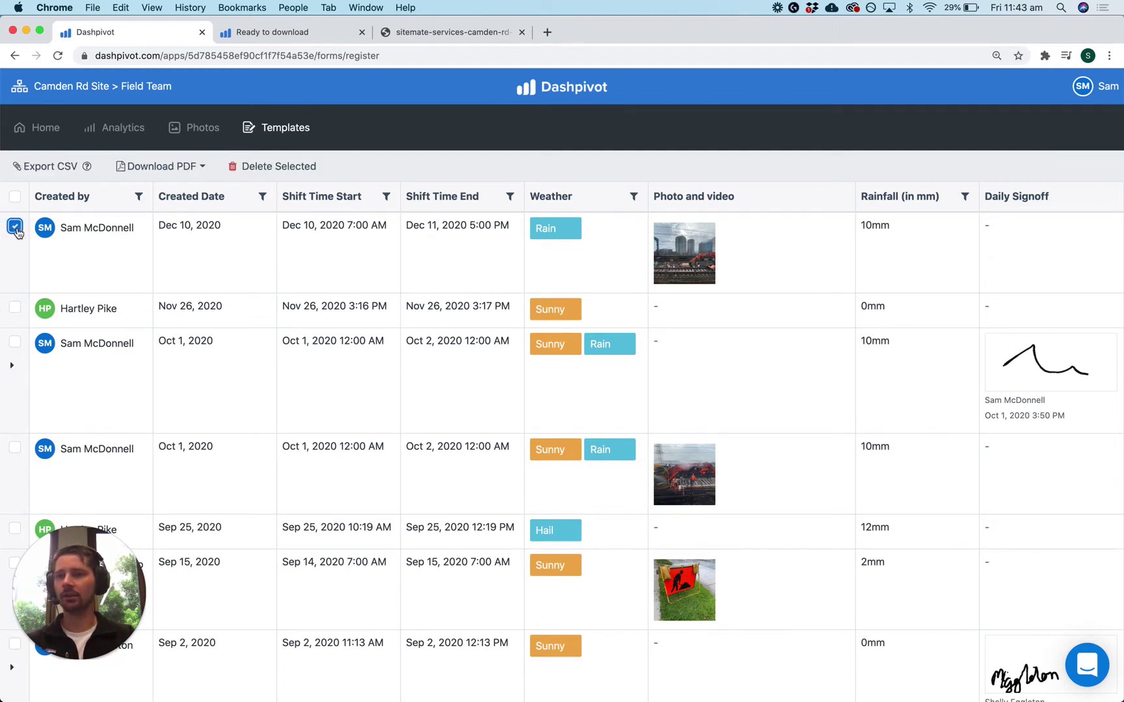
left_click(15, 225)
left_click(15, 226)
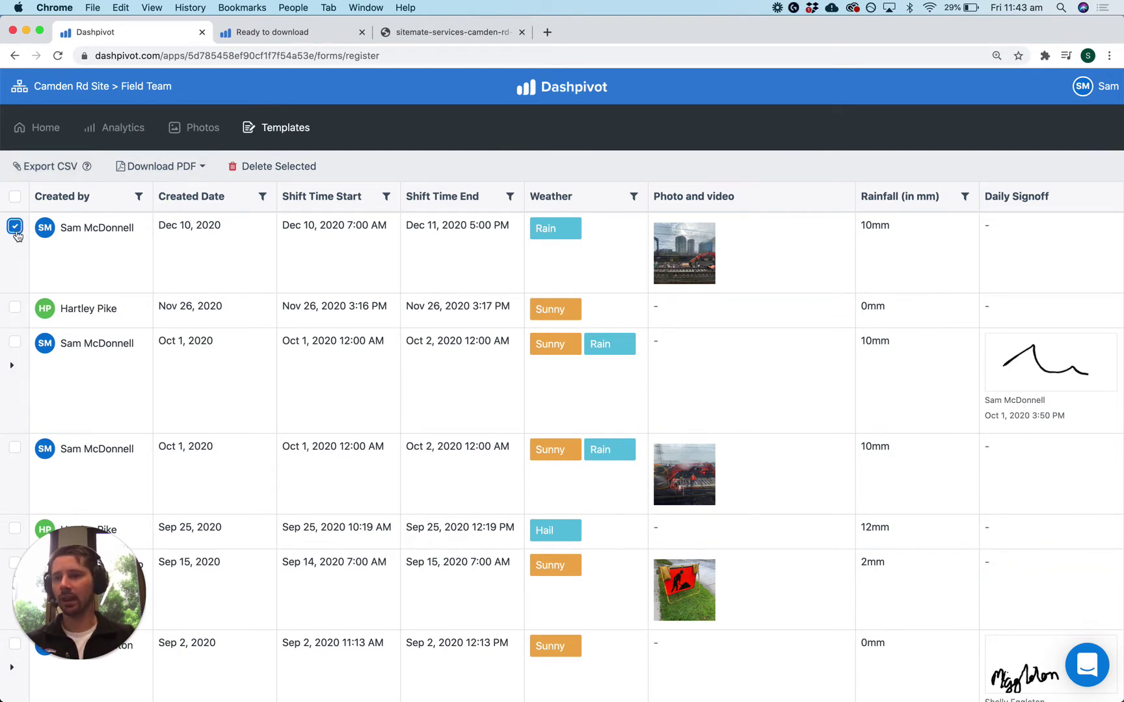
left_click(15, 307)
left_click(15, 342)
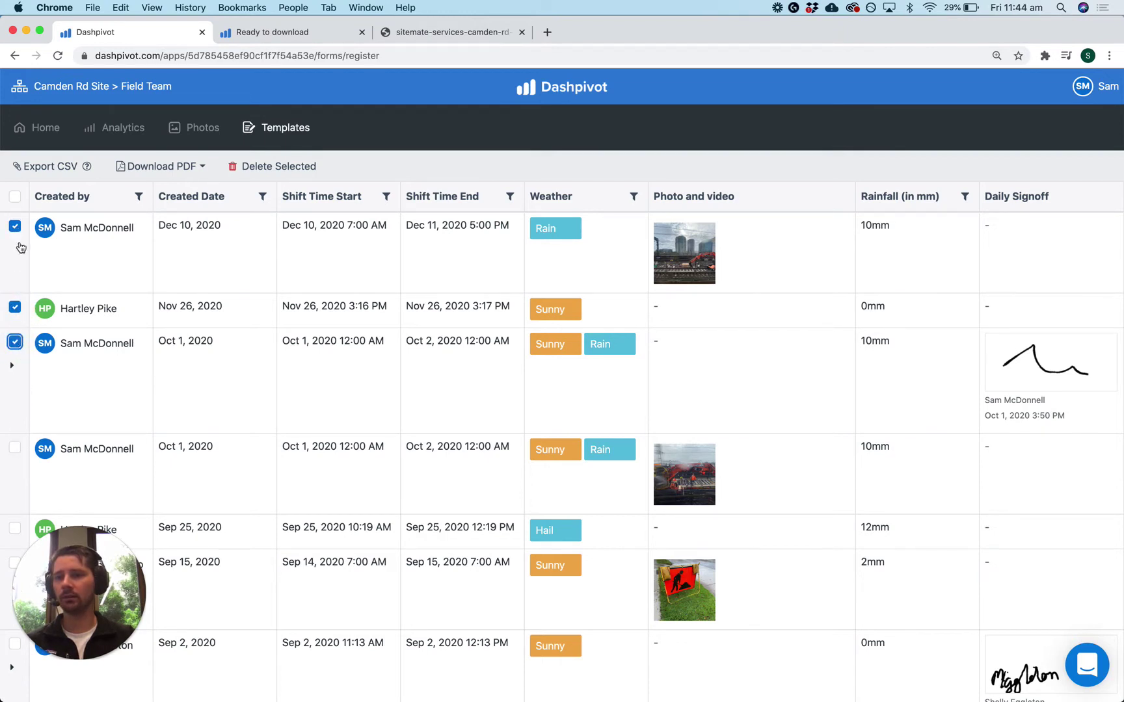
left_click(14, 197)
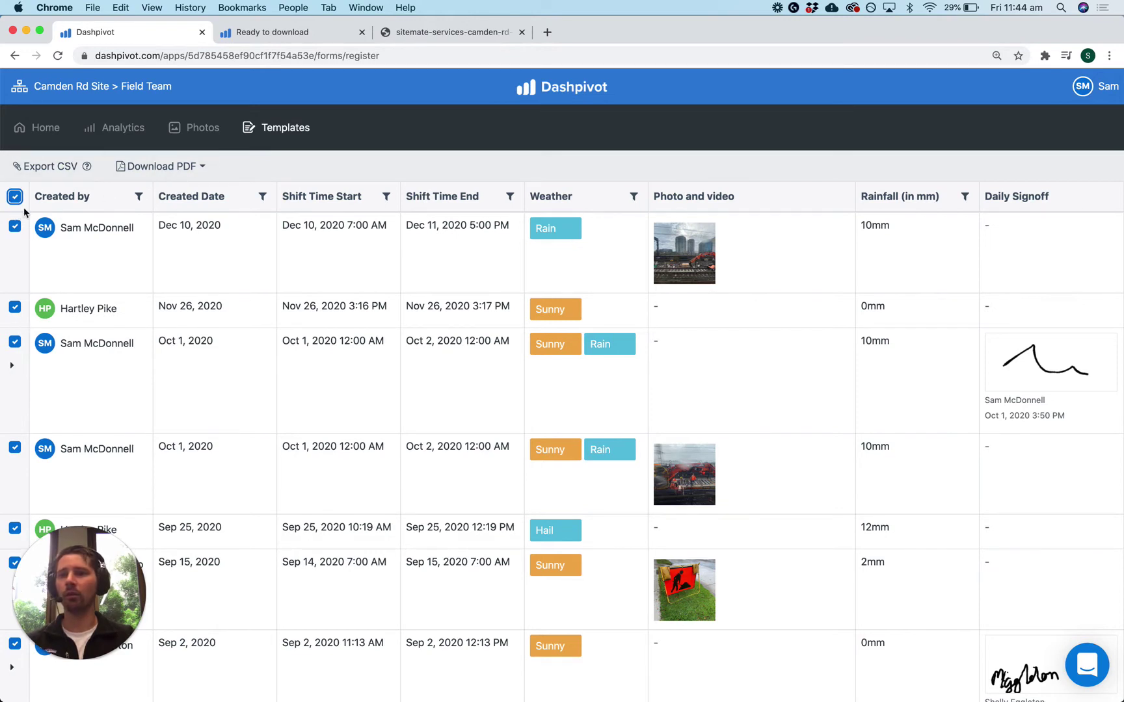
left_click(15, 196)
left_click(15, 225)
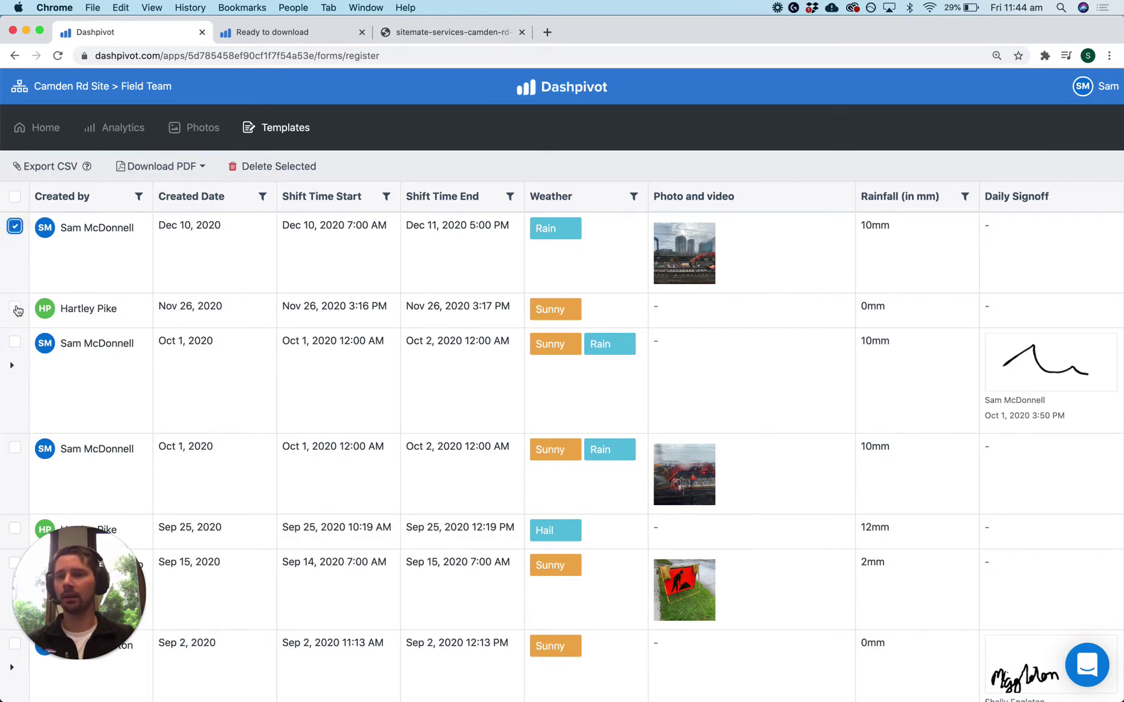
left_click(14, 307)
left_click(14, 342)
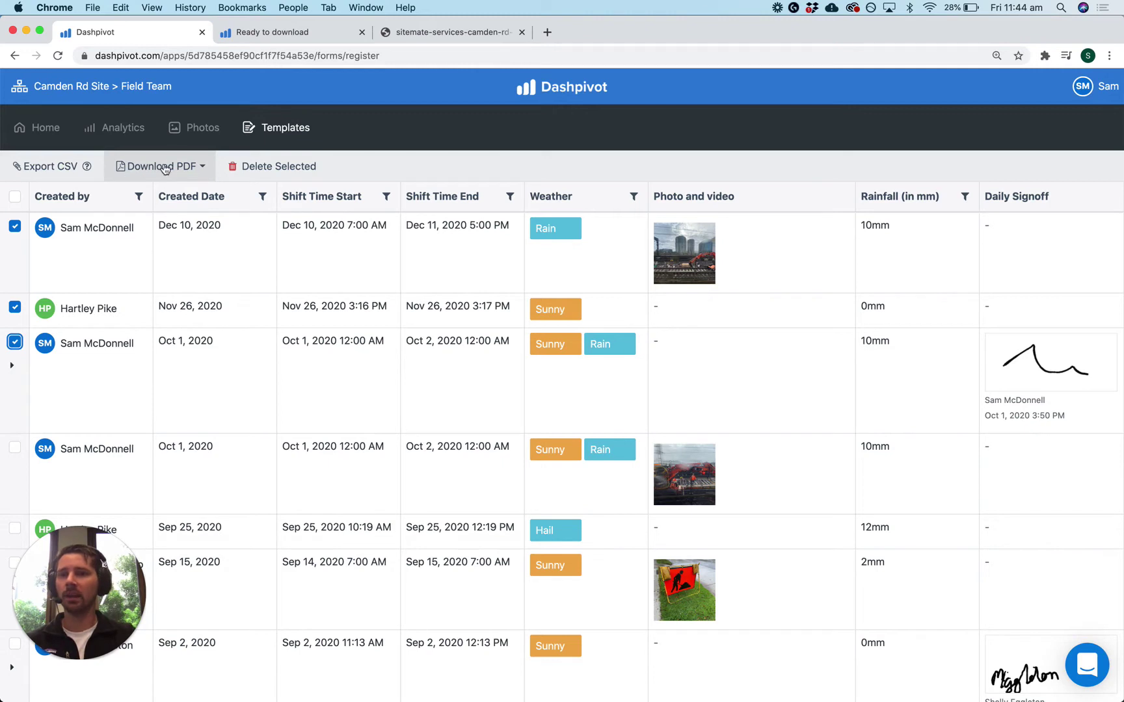
Step: Show the Register only / Register and forms / Forms only options, then view the form 310 PDF
left_click(198, 172)
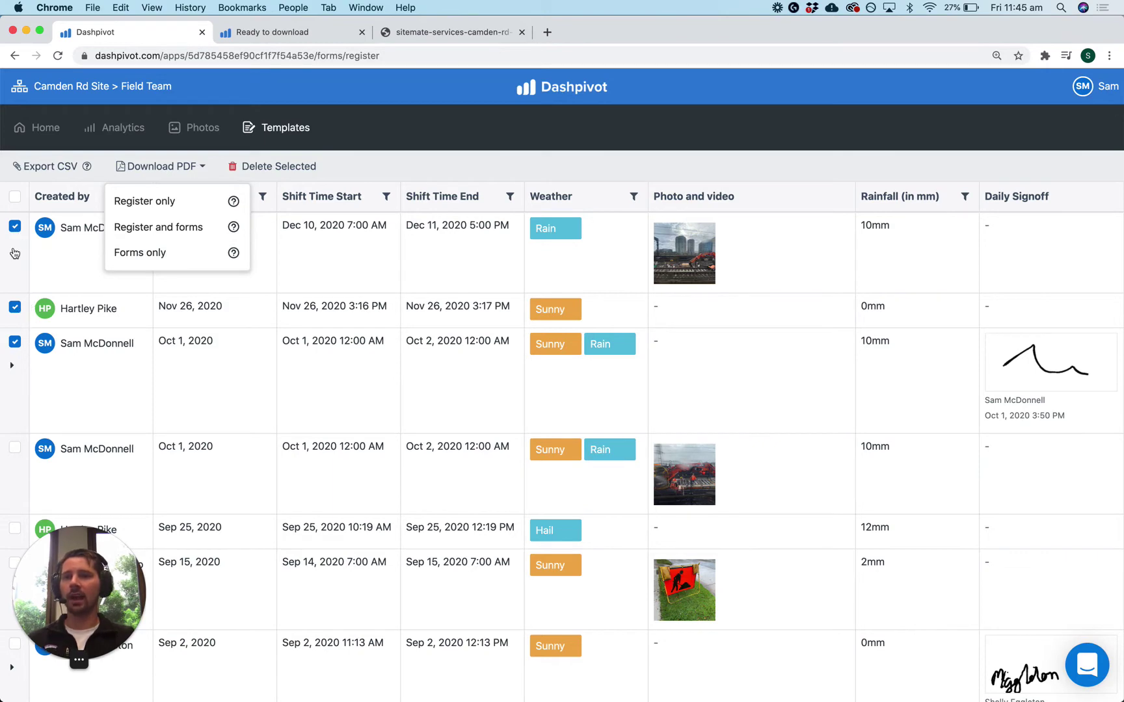
left_click(456, 32)
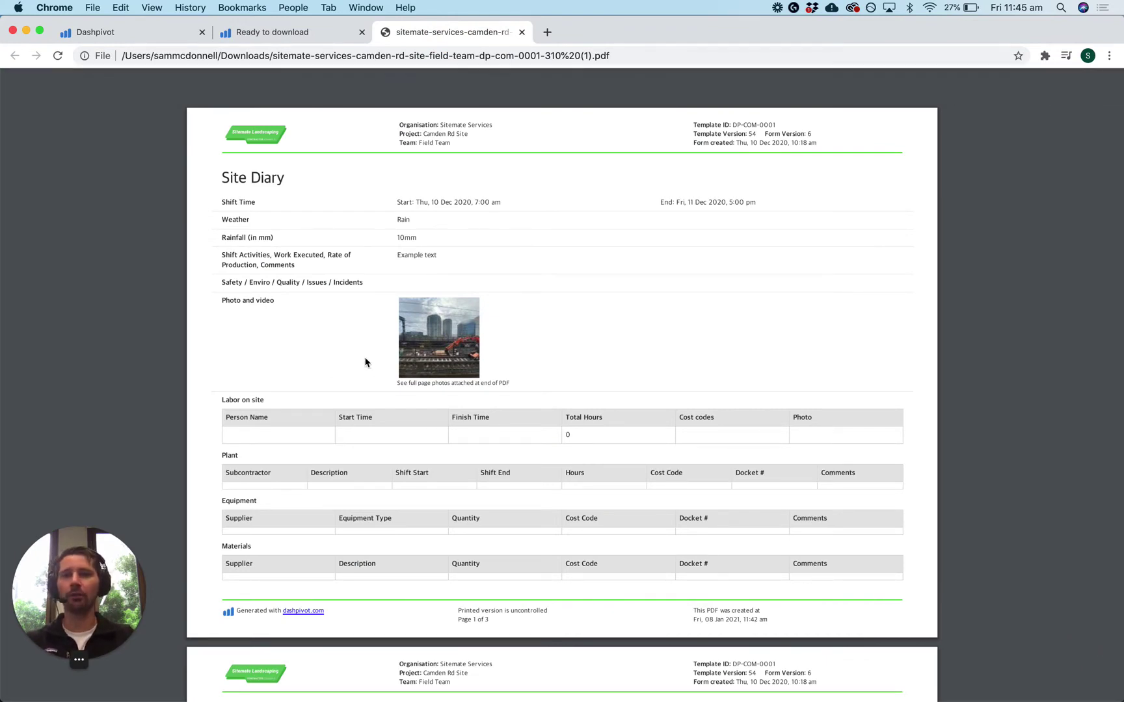
Step: Return to the Dashpivot Site Diary register with the PDF export choices still showing
left_click(117, 31)
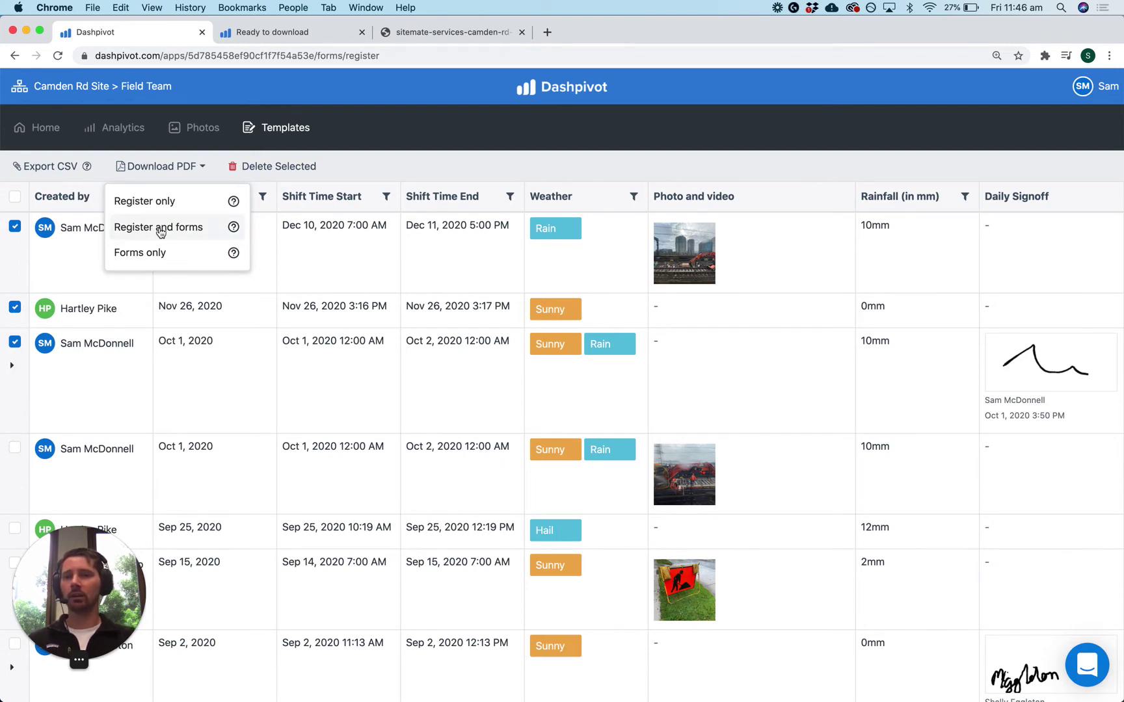
Step: Export the three ticked entries as a 'Register and forms' PDF, download and open it
left_click(160, 228)
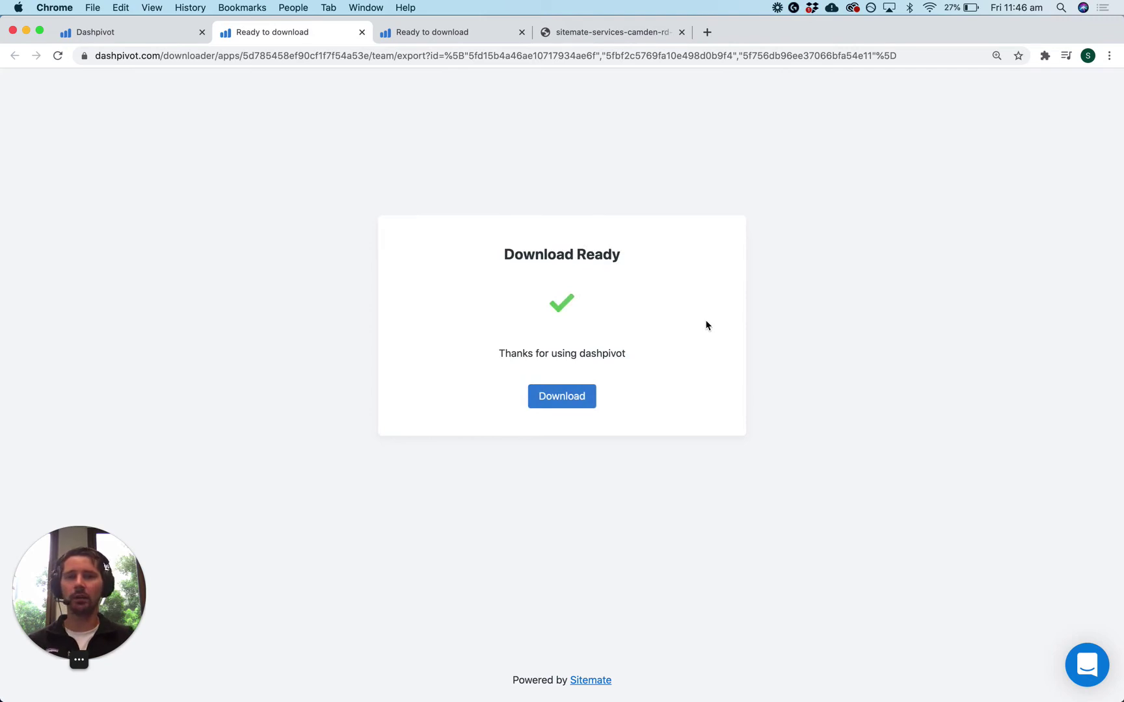
left_click(558, 409)
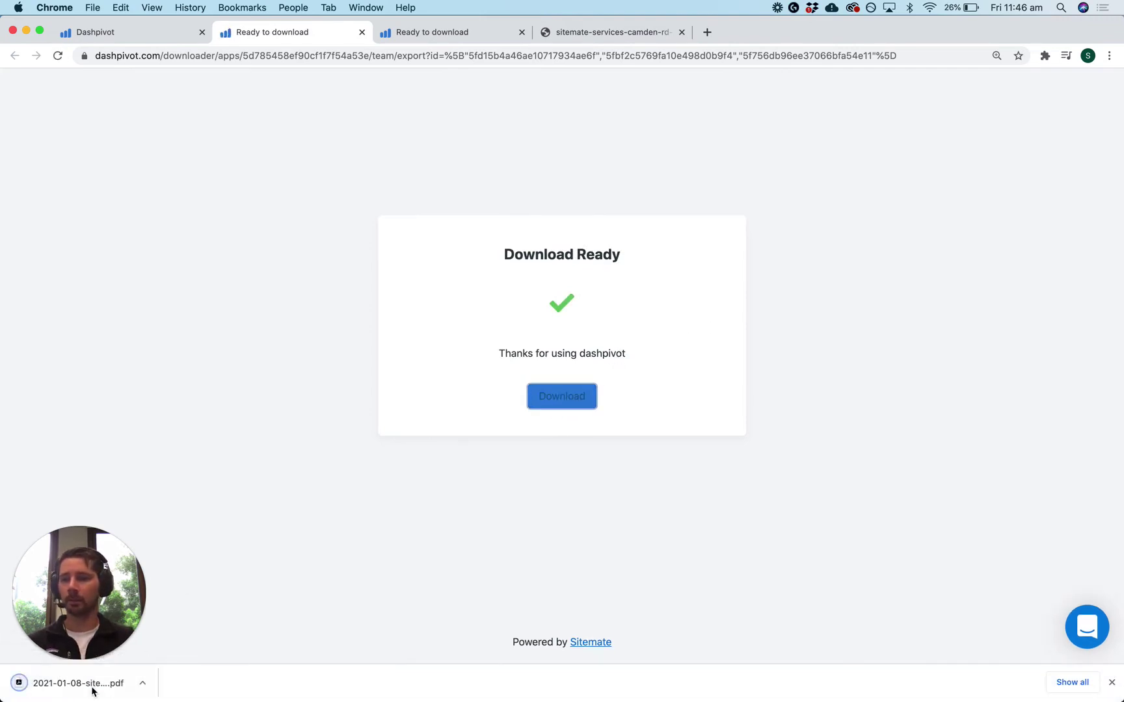
left_click(88, 688)
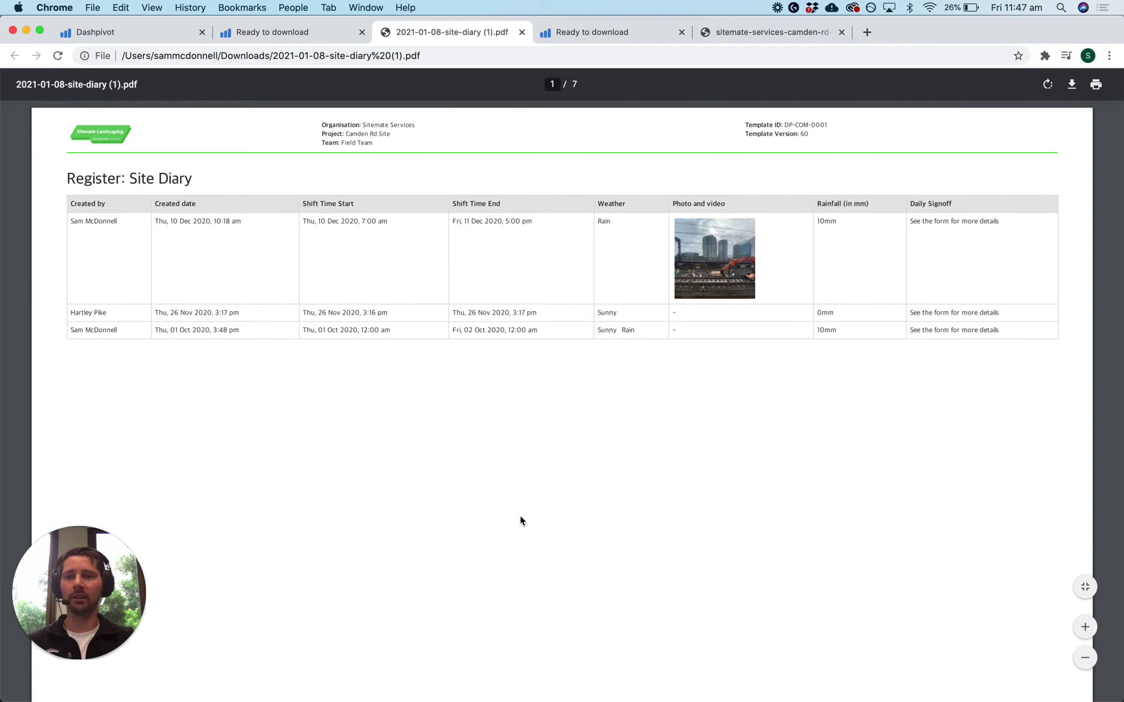
Step: Scroll past the register table to page 2, the Dec 10, 2020 Site Diary form
scroll(521, 517, "down", 3)
scroll(520, 516, "down", 2)
scroll(520, 516, "down", 3)
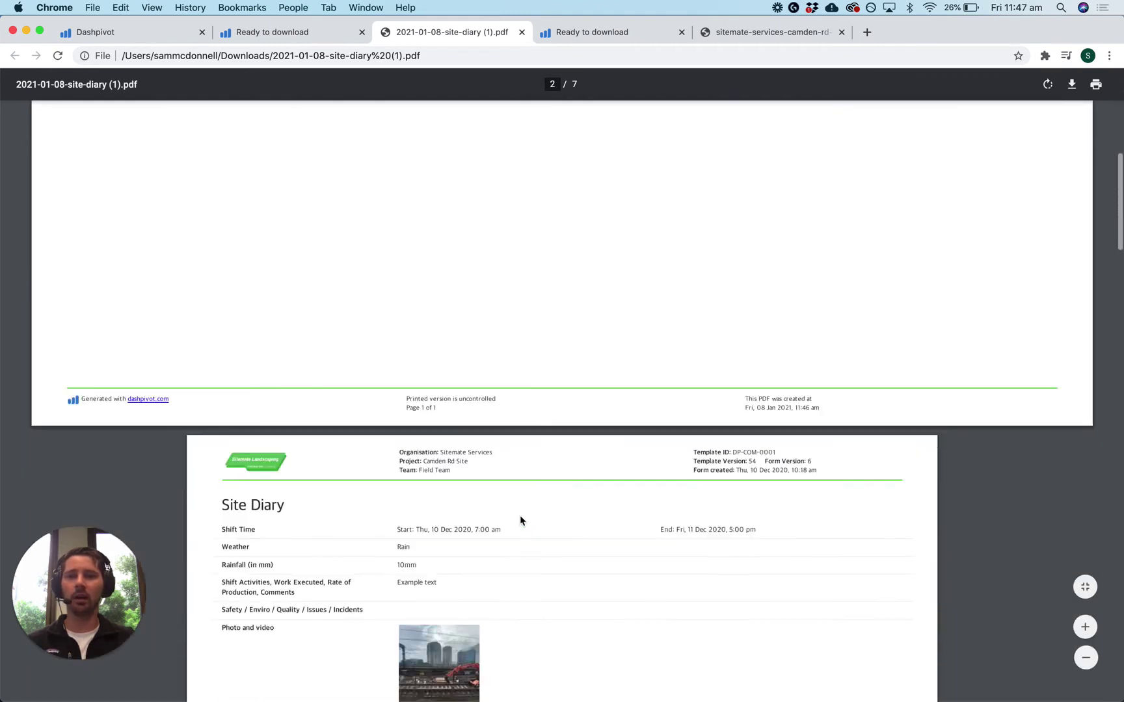
scroll(520, 517, "down", 5)
scroll(520, 517, "down", 2)
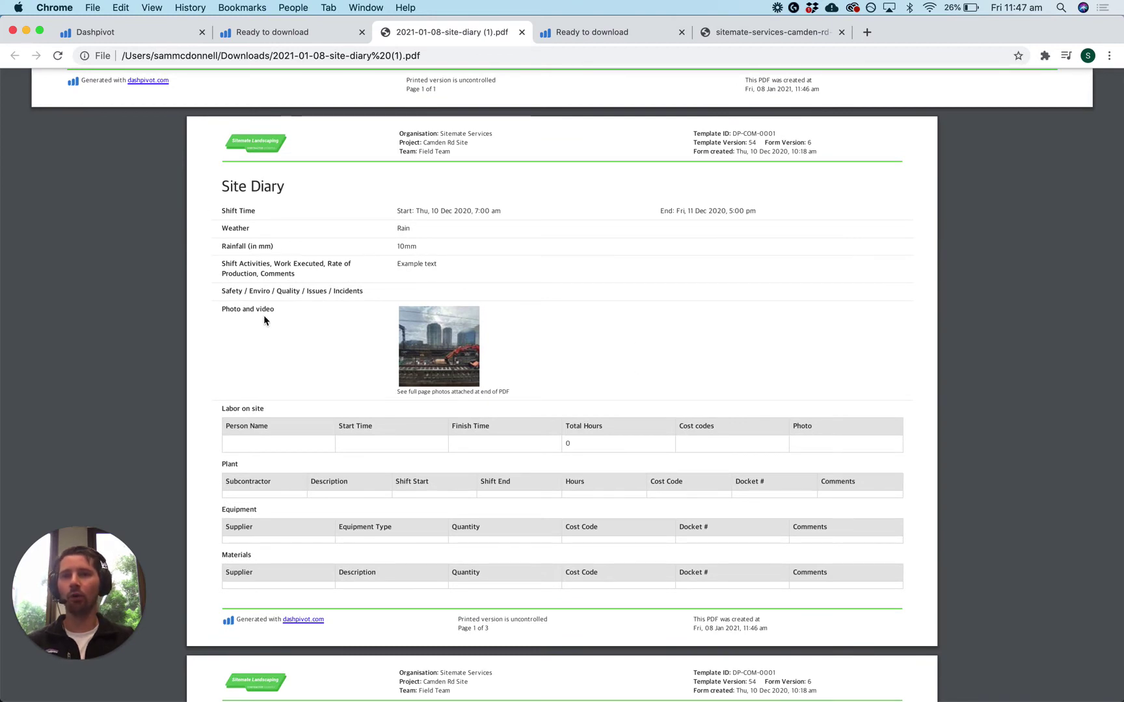
Step: Scroll down through the Nov 26 and signed Oct 1 forms to the Daily Signoff
left_click(291, 186)
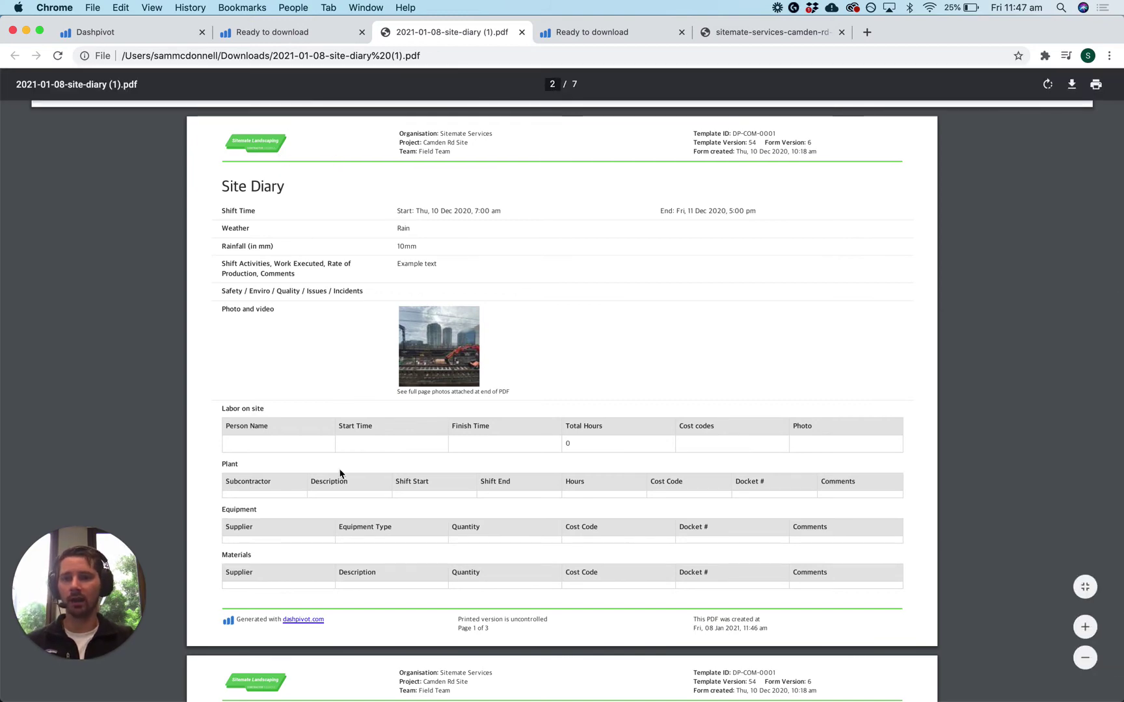
scroll(338, 471, "down", 2)
scroll(340, 474, "down", 2)
scroll(340, 474, "down", 5)
scroll(339, 474, "down", 4)
scroll(339, 474, "down", 4)
scroll(339, 474, "down", 4)
scroll(341, 472, "down", 1)
scroll(342, 390, "down", 3)
scroll(340, 529, "down", 1)
scroll(341, 528, "down", 5)
scroll(341, 528, "down", 1)
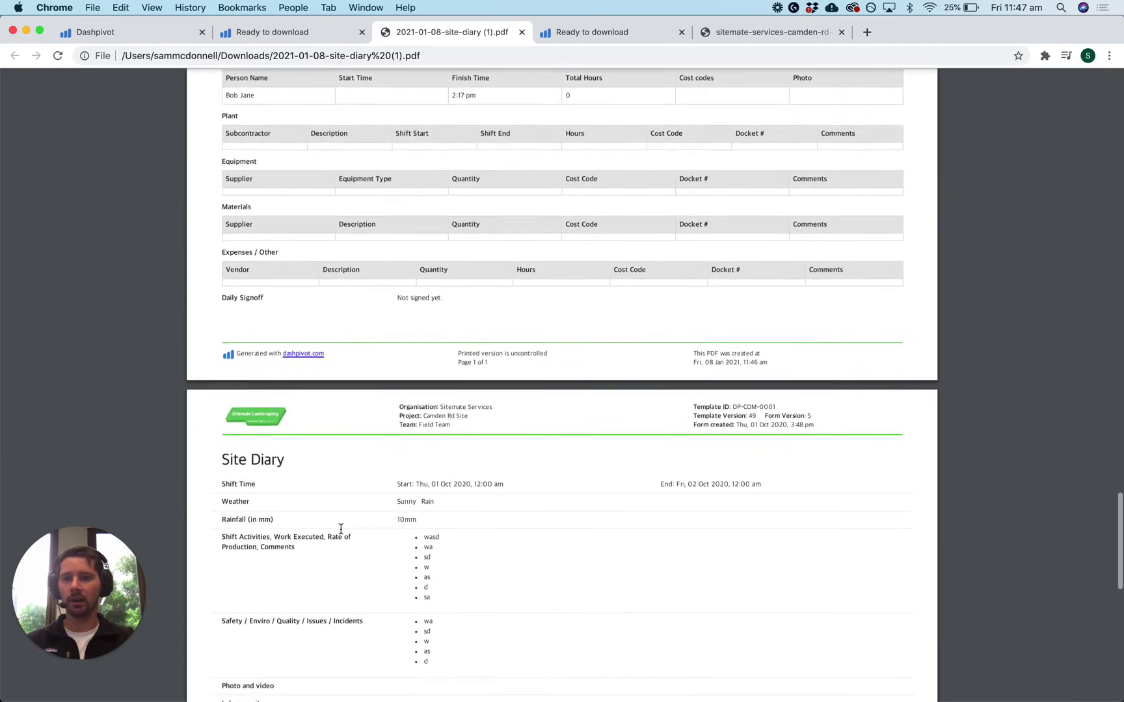
scroll(341, 528, "down", 2)
scroll(340, 528, "down", 1)
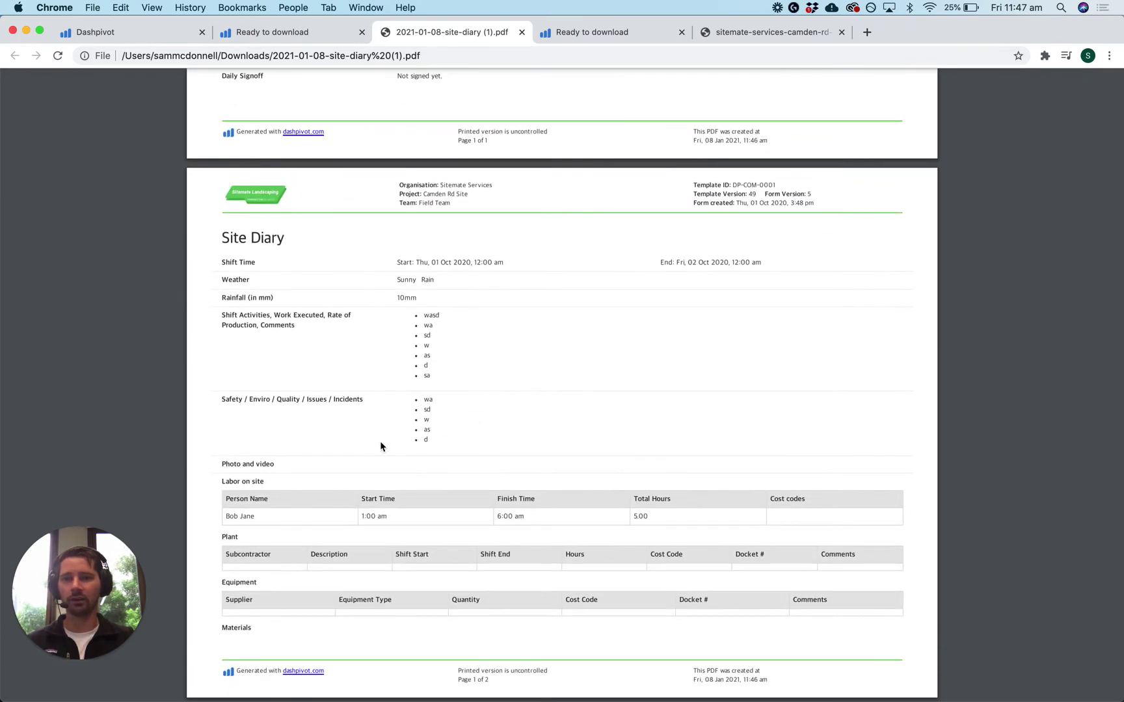
scroll(380, 446, "down", 5)
scroll(381, 446, "down", 3)
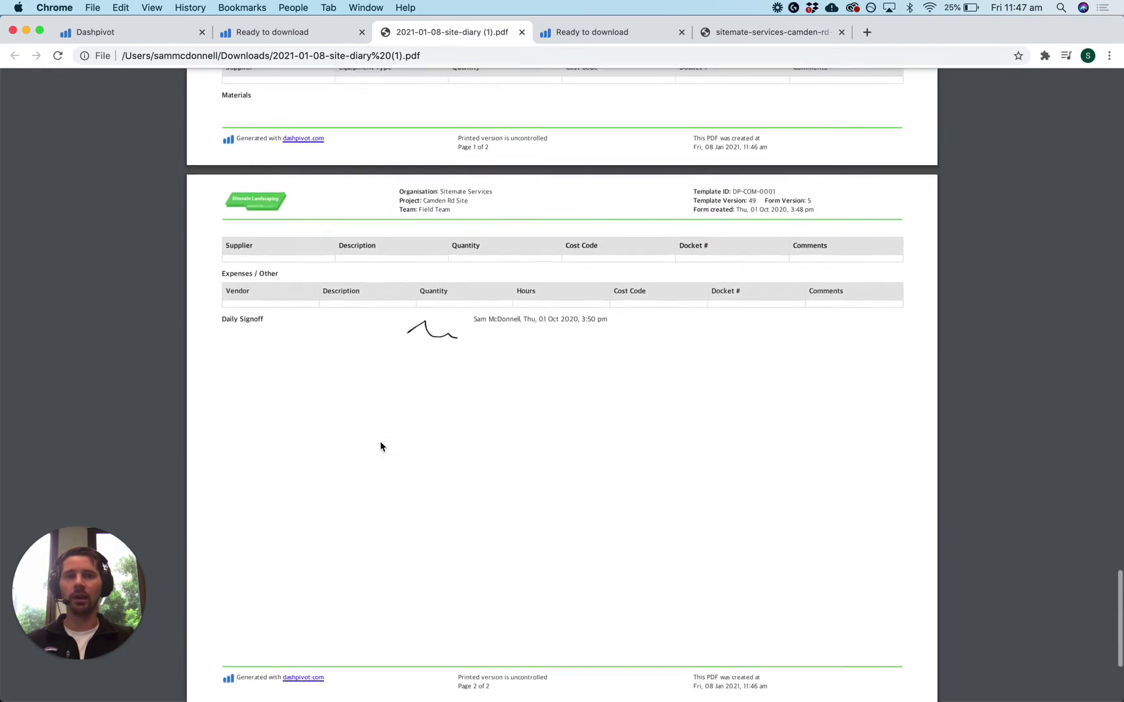
Step: Scroll back up to the register summary at the top of the PDF
scroll(380, 446, "up", 10)
scroll(381, 446, "up", 10)
scroll(380, 447, "up", 10)
scroll(390, 422, "up", 10)
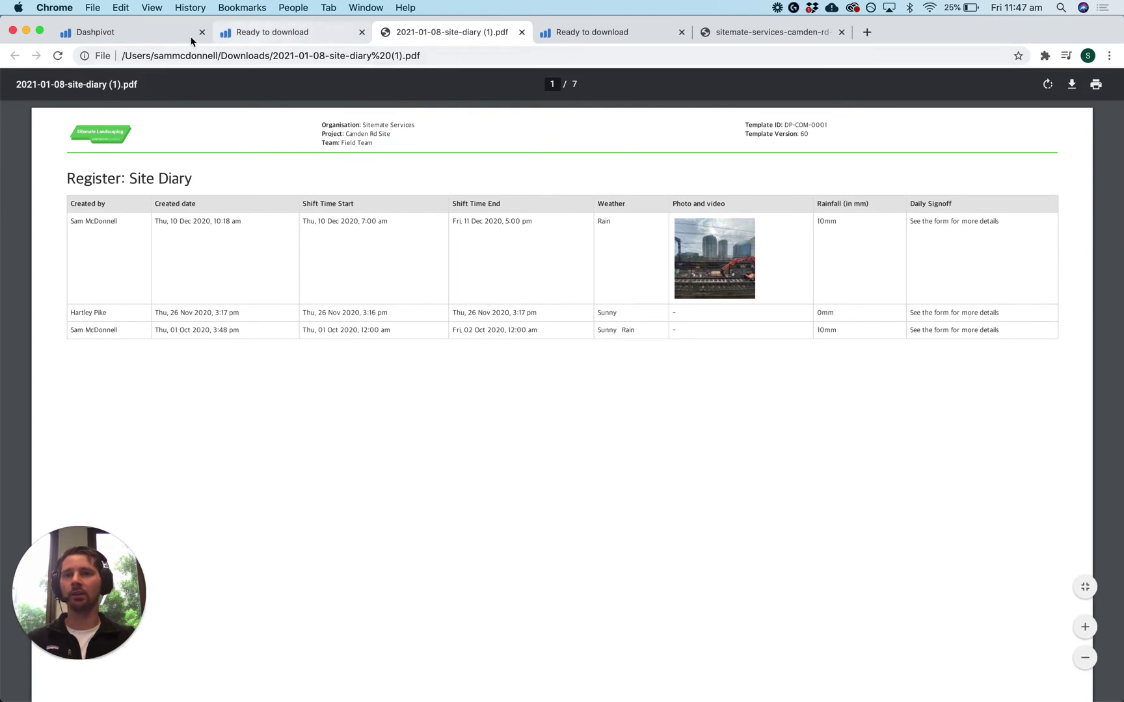
Step: Return to Dashpivot's Camden Rd Site Diary register with the three entries still ticked
left_click(133, 32)
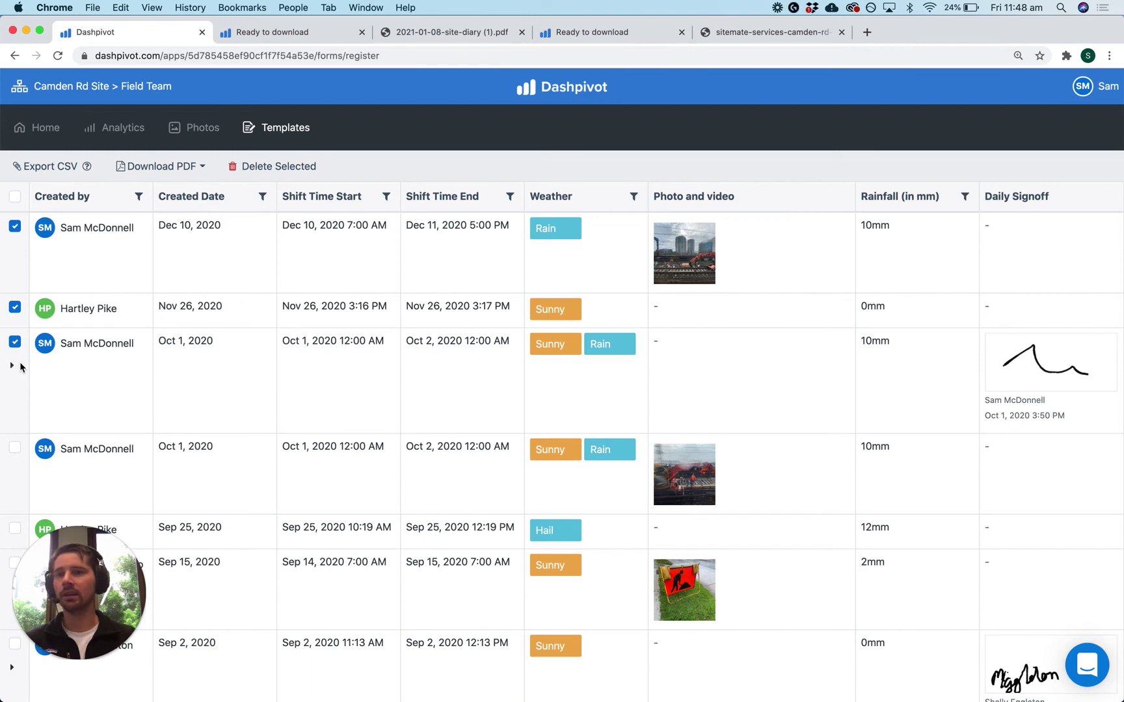
left_click(194, 171)
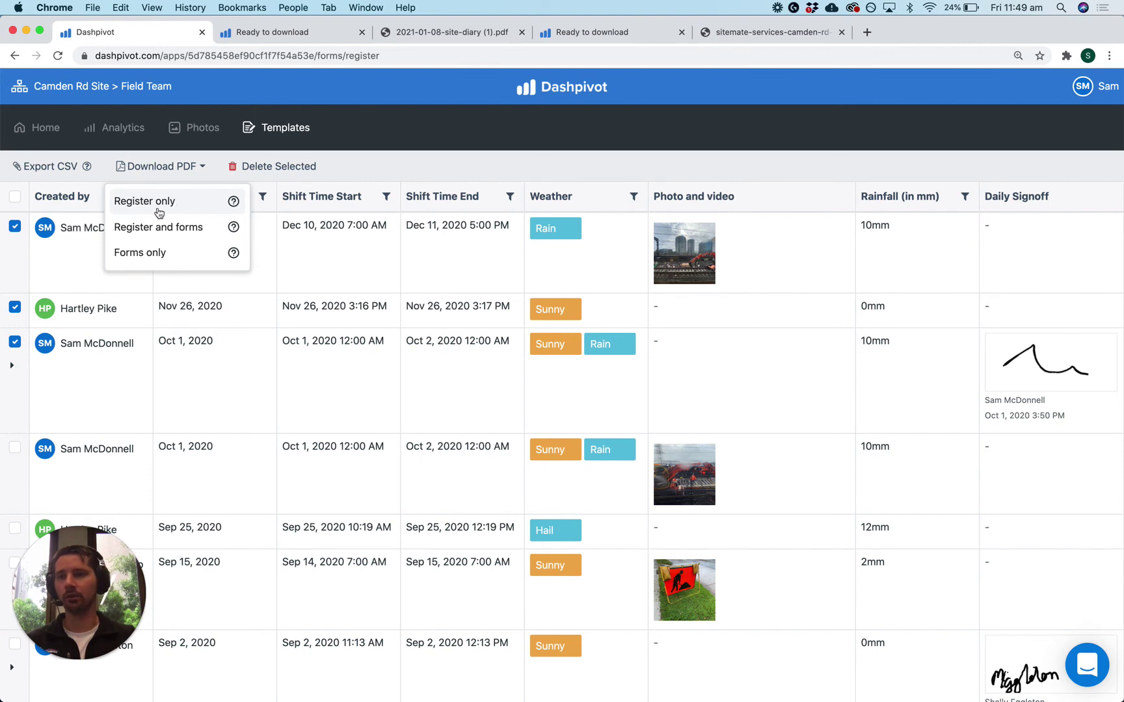
left_click(385, 168)
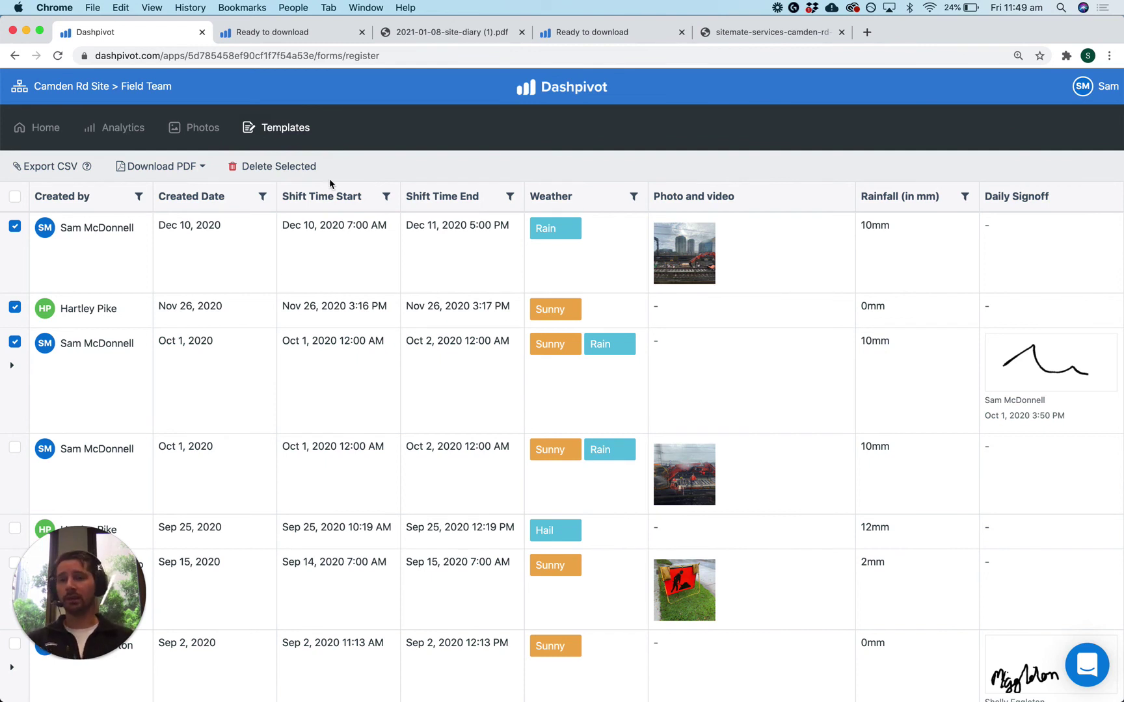
Step: Switch to the Sitemate Services company level and open the Site Diary template from its Template Library
left_click(160, 86)
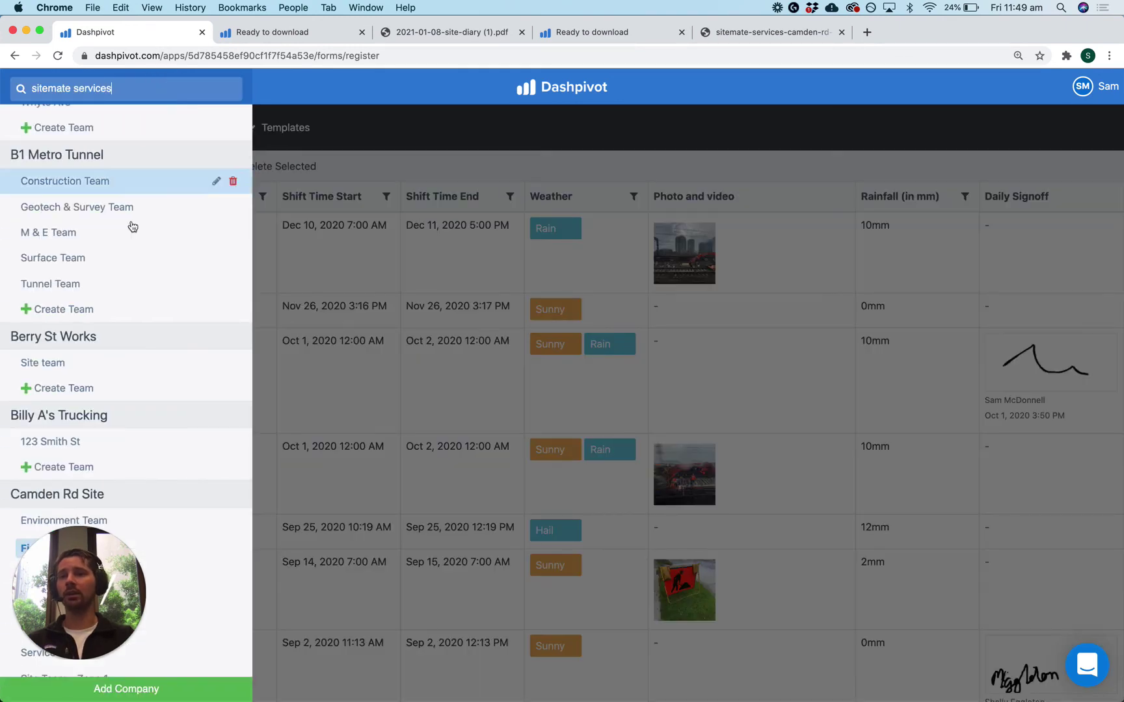
scroll(126, 240, "up", 2)
scroll(126, 239, "up", 5)
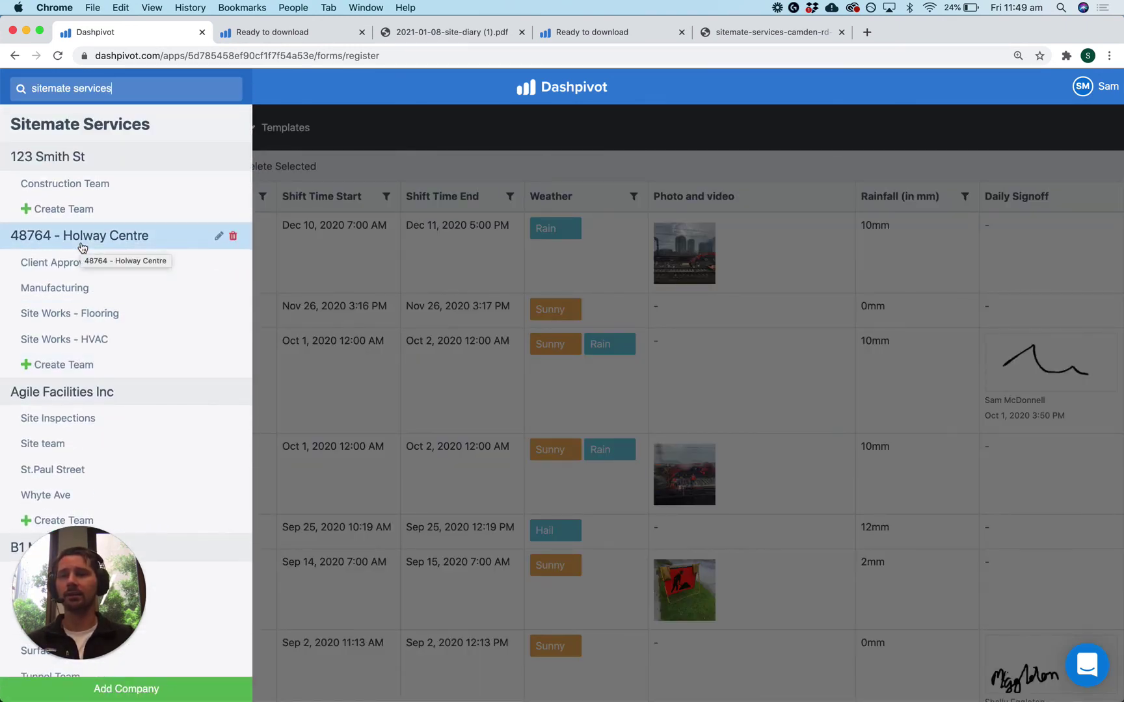
mouse_move(80, 123)
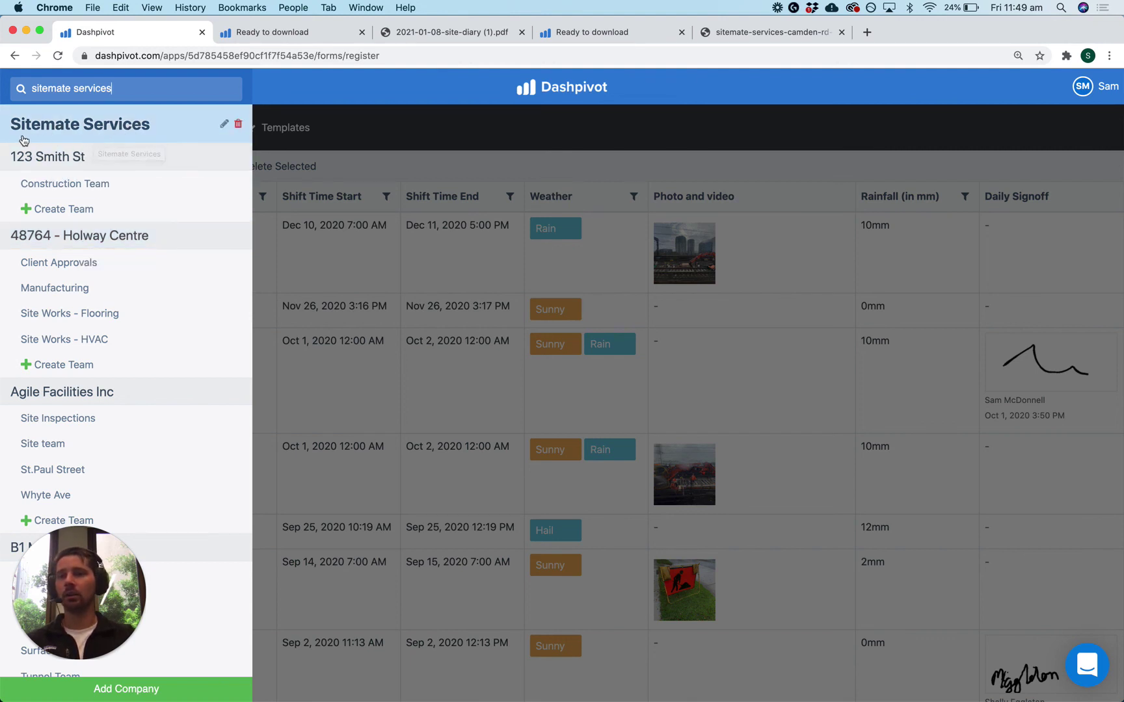
left_click(156, 128)
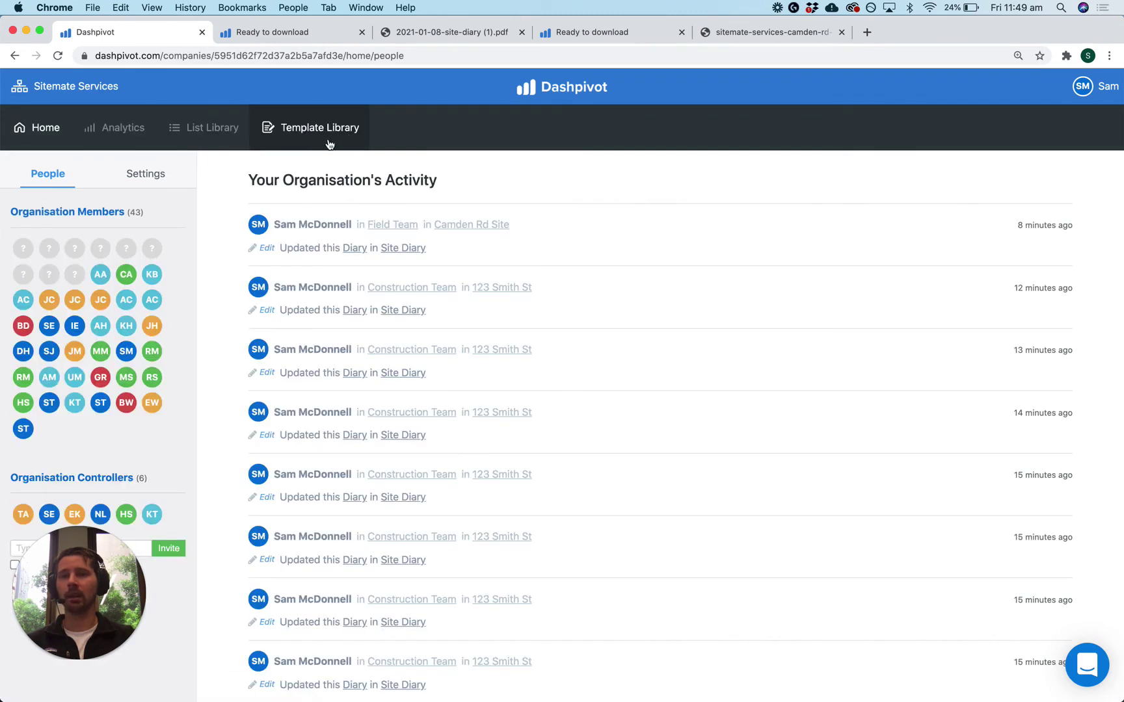
left_click(338, 141)
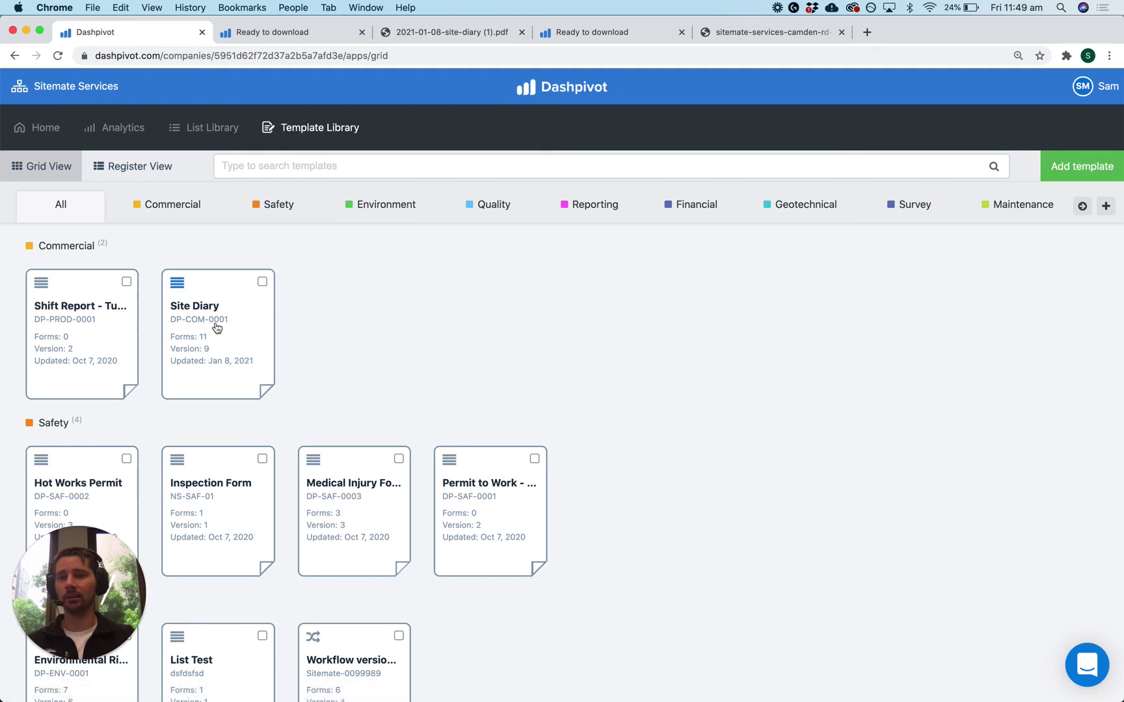
left_click(233, 291)
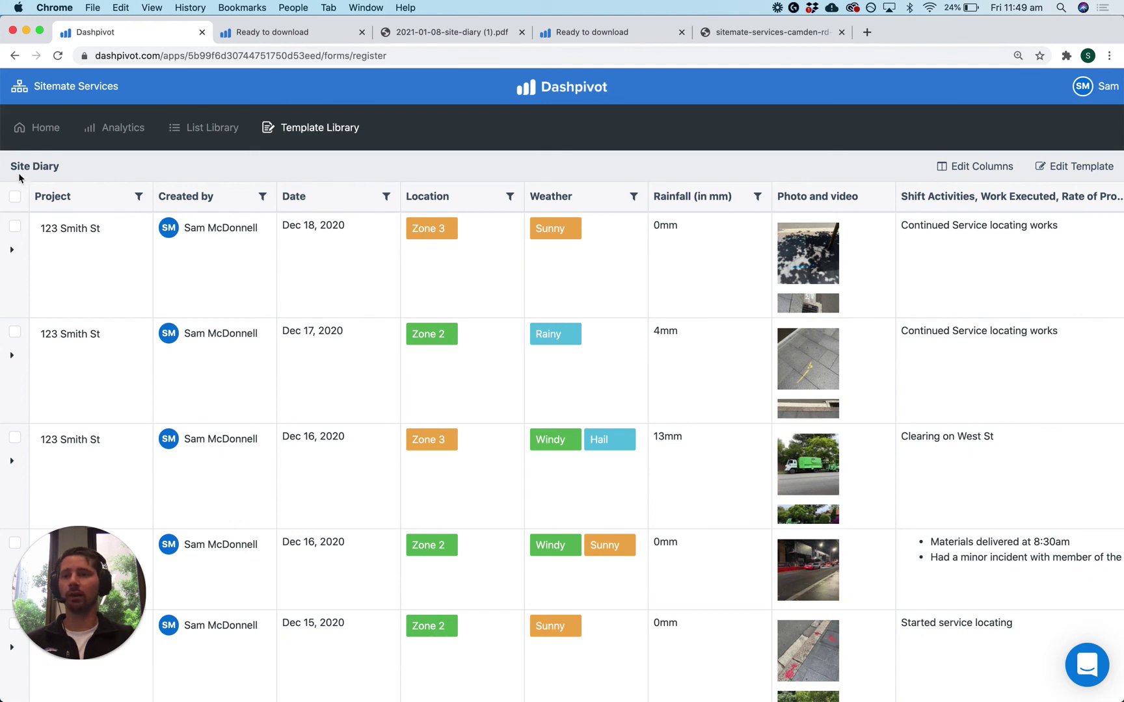
Step: Tick the header checkbox so every Site Diary form in the register is selected
left_click_drag(13, 168, 62, 168)
left_click(77, 169)
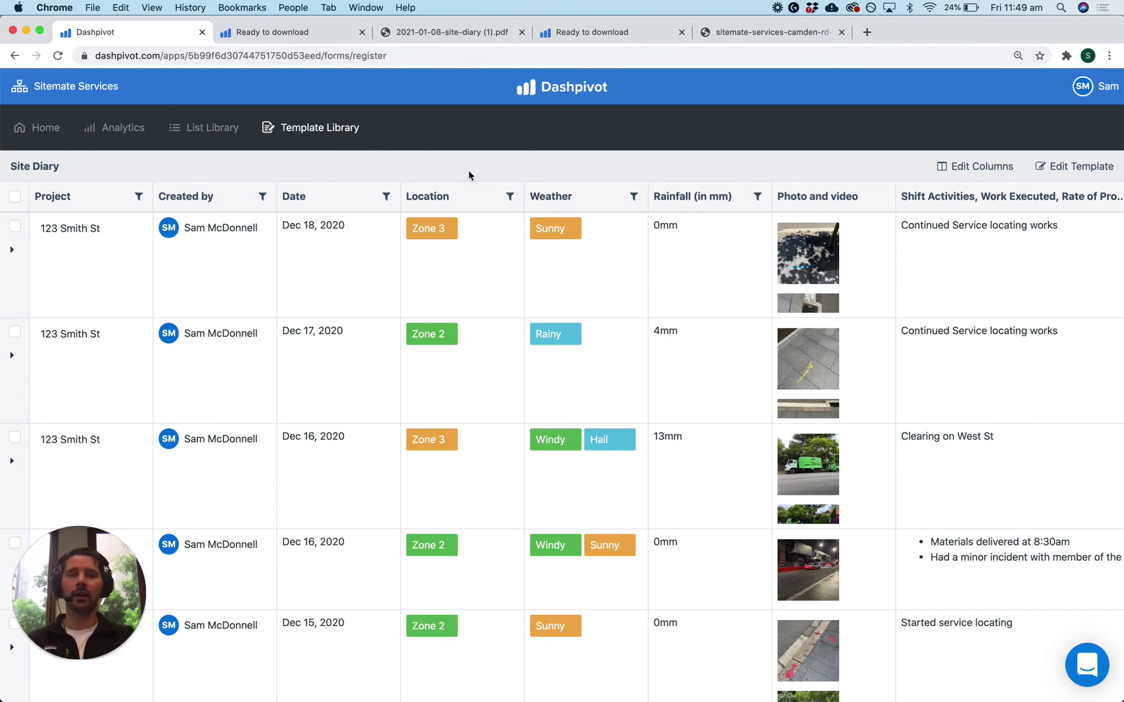
left_click(15, 196)
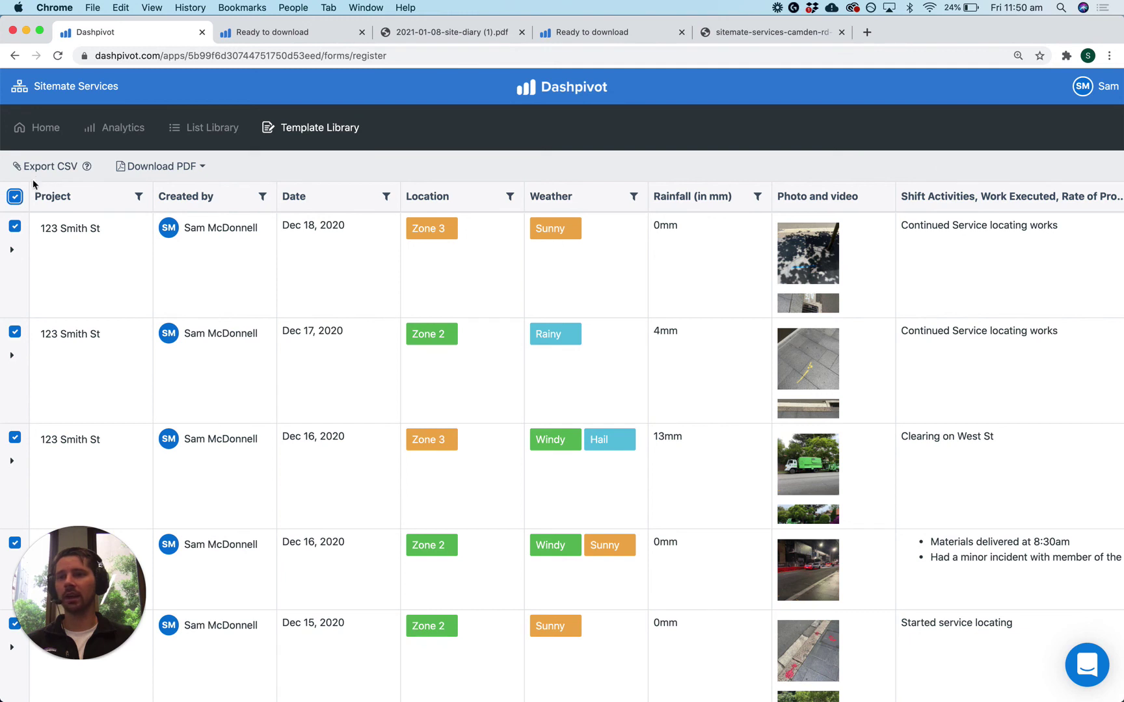
Step: Preview the Download PDF options and the company list, closing both without changes
left_click(198, 168)
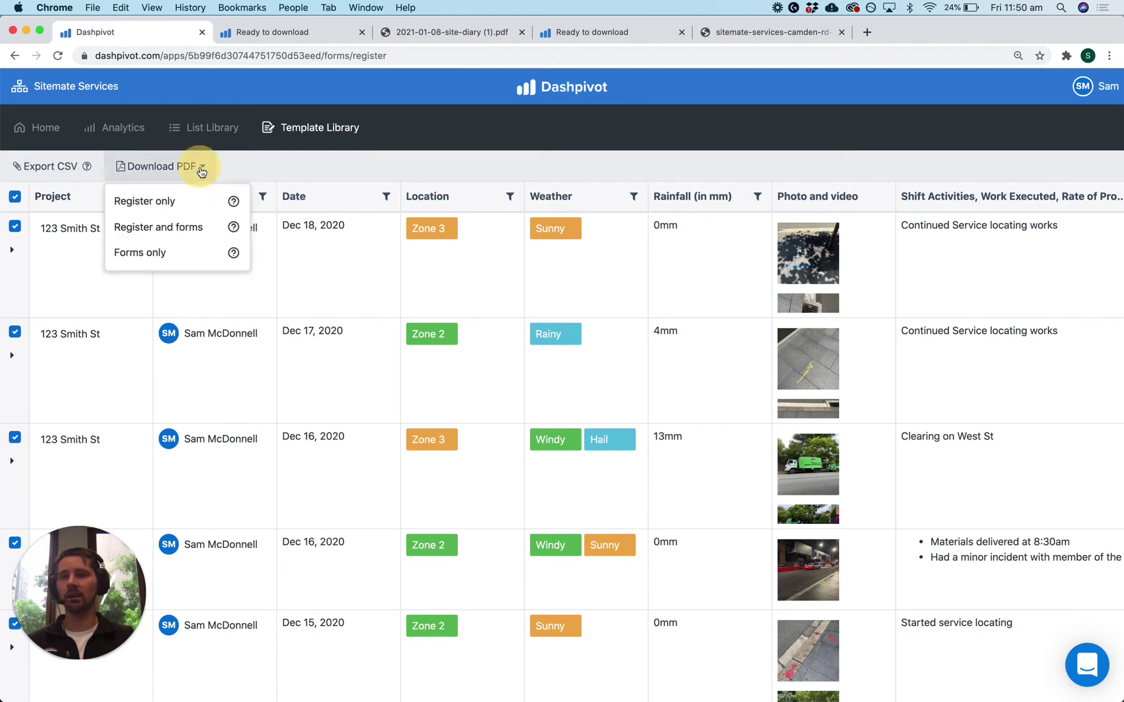
left_click(251, 172)
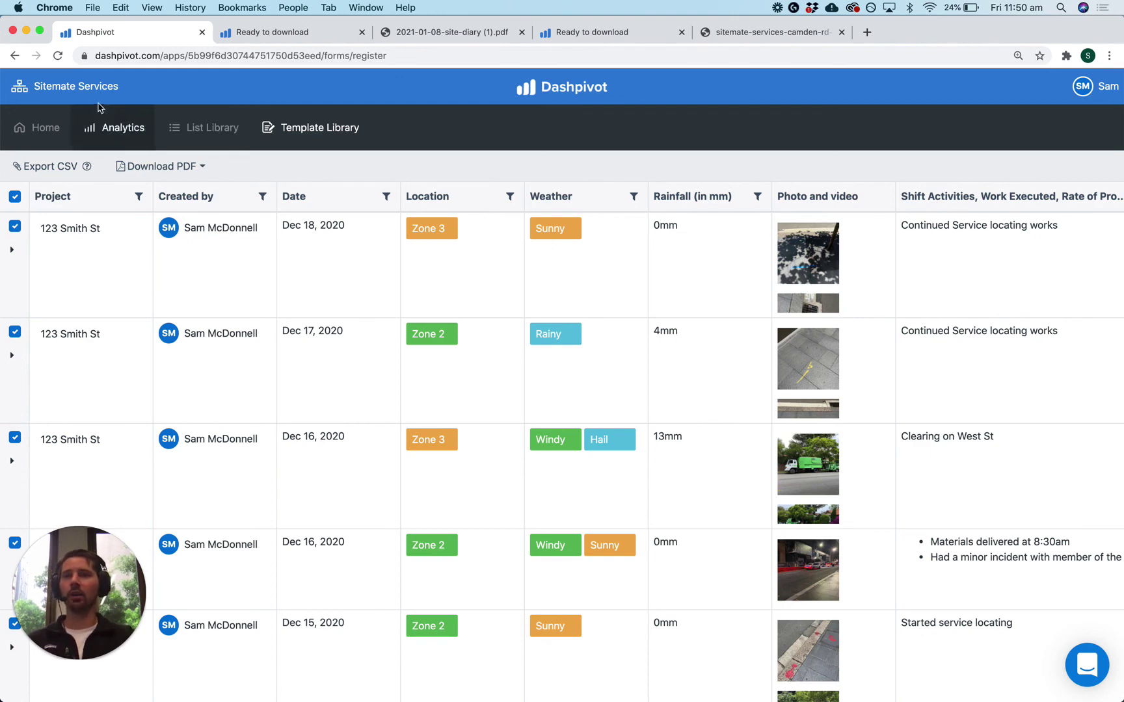
left_click(85, 86)
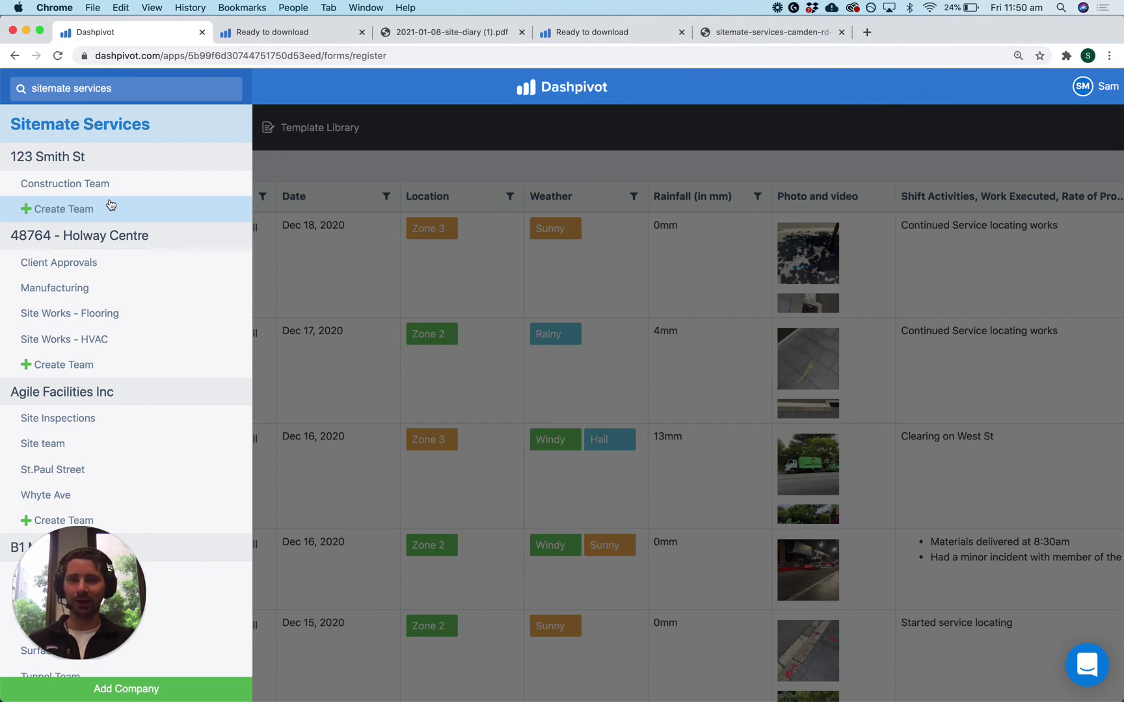
mouse_move(80, 123)
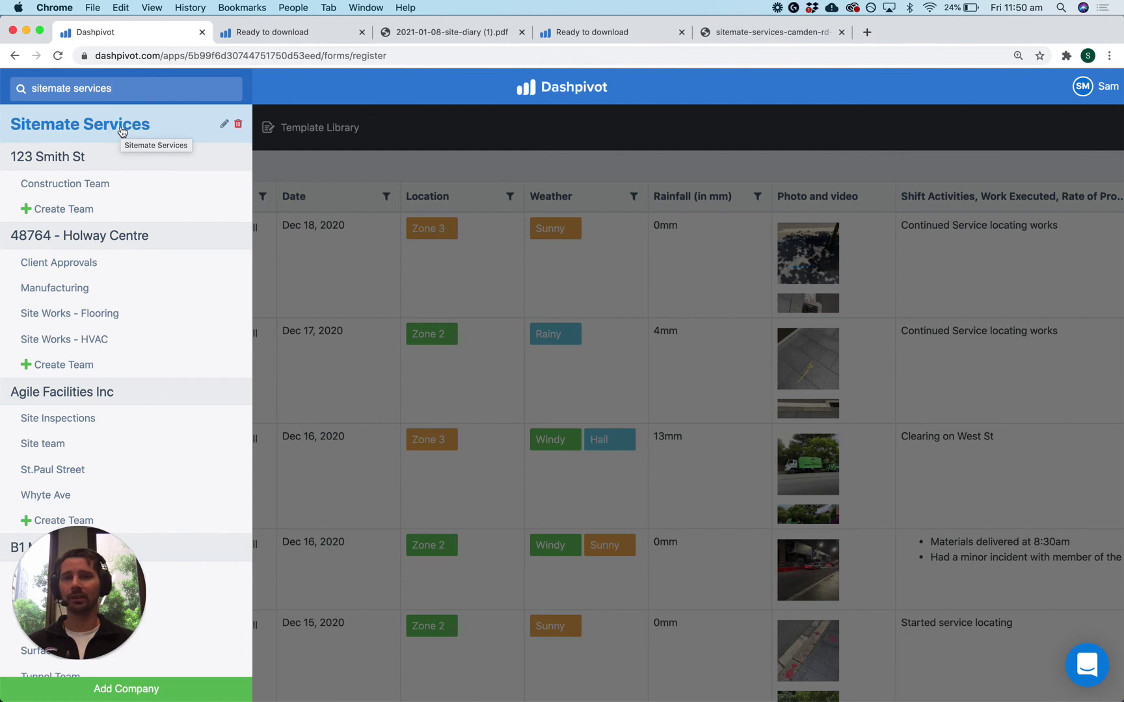
left_click(378, 150)
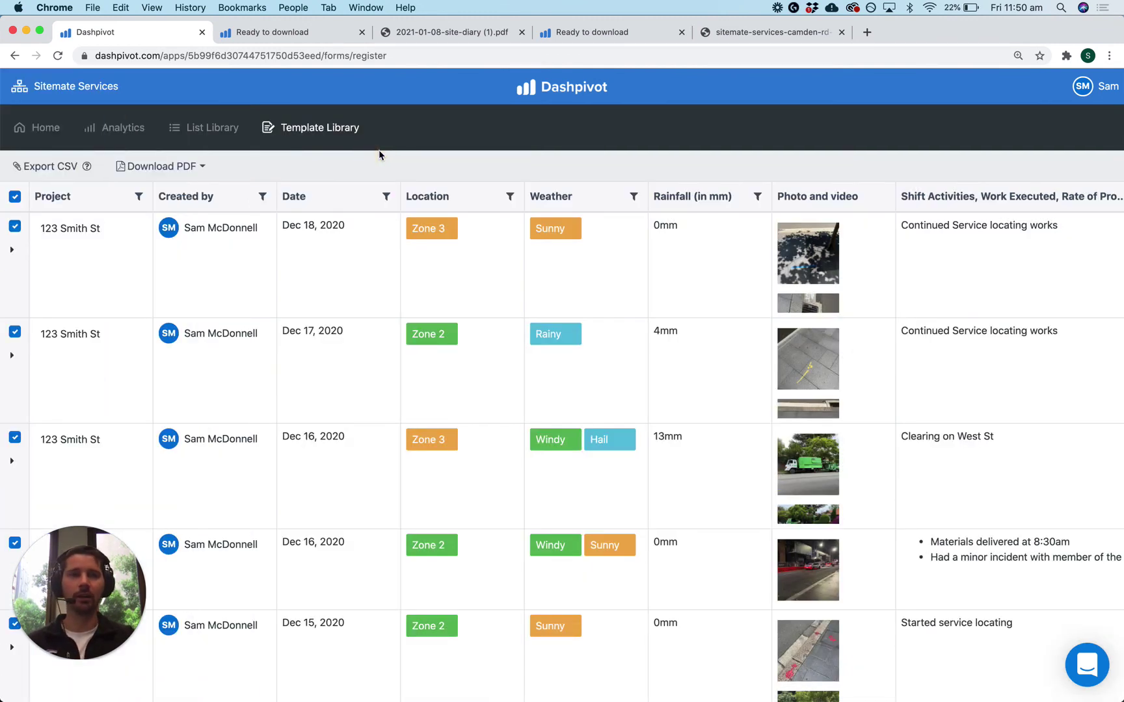